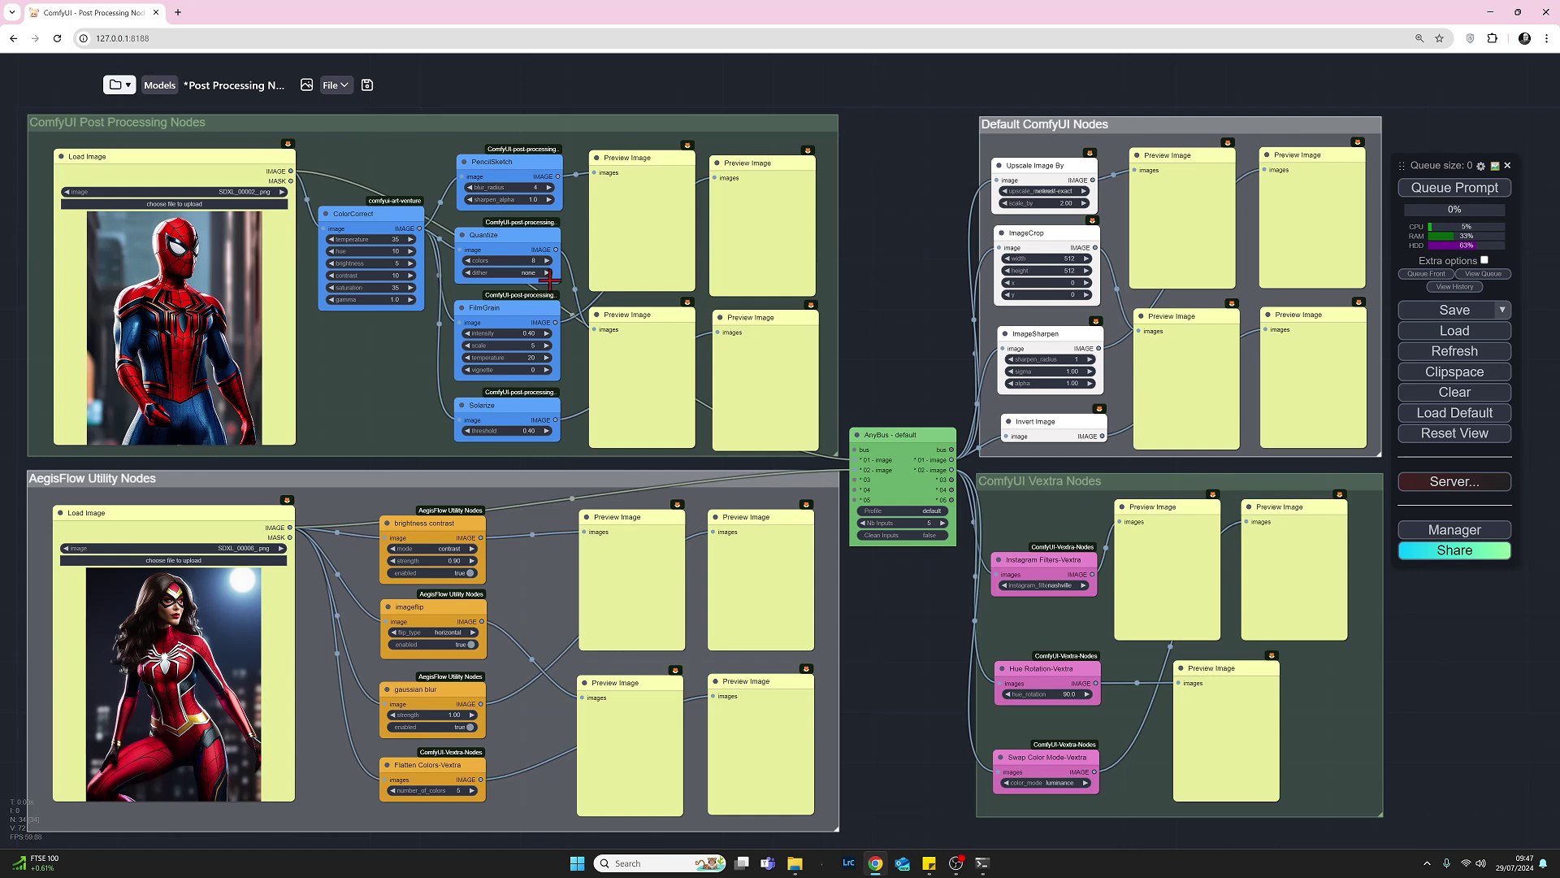
Step: Run the workflow so previews show pencil sketch, film grain, hue-rotated and inverted results
{"action": "left_click", "coordinate": [618, 243]}
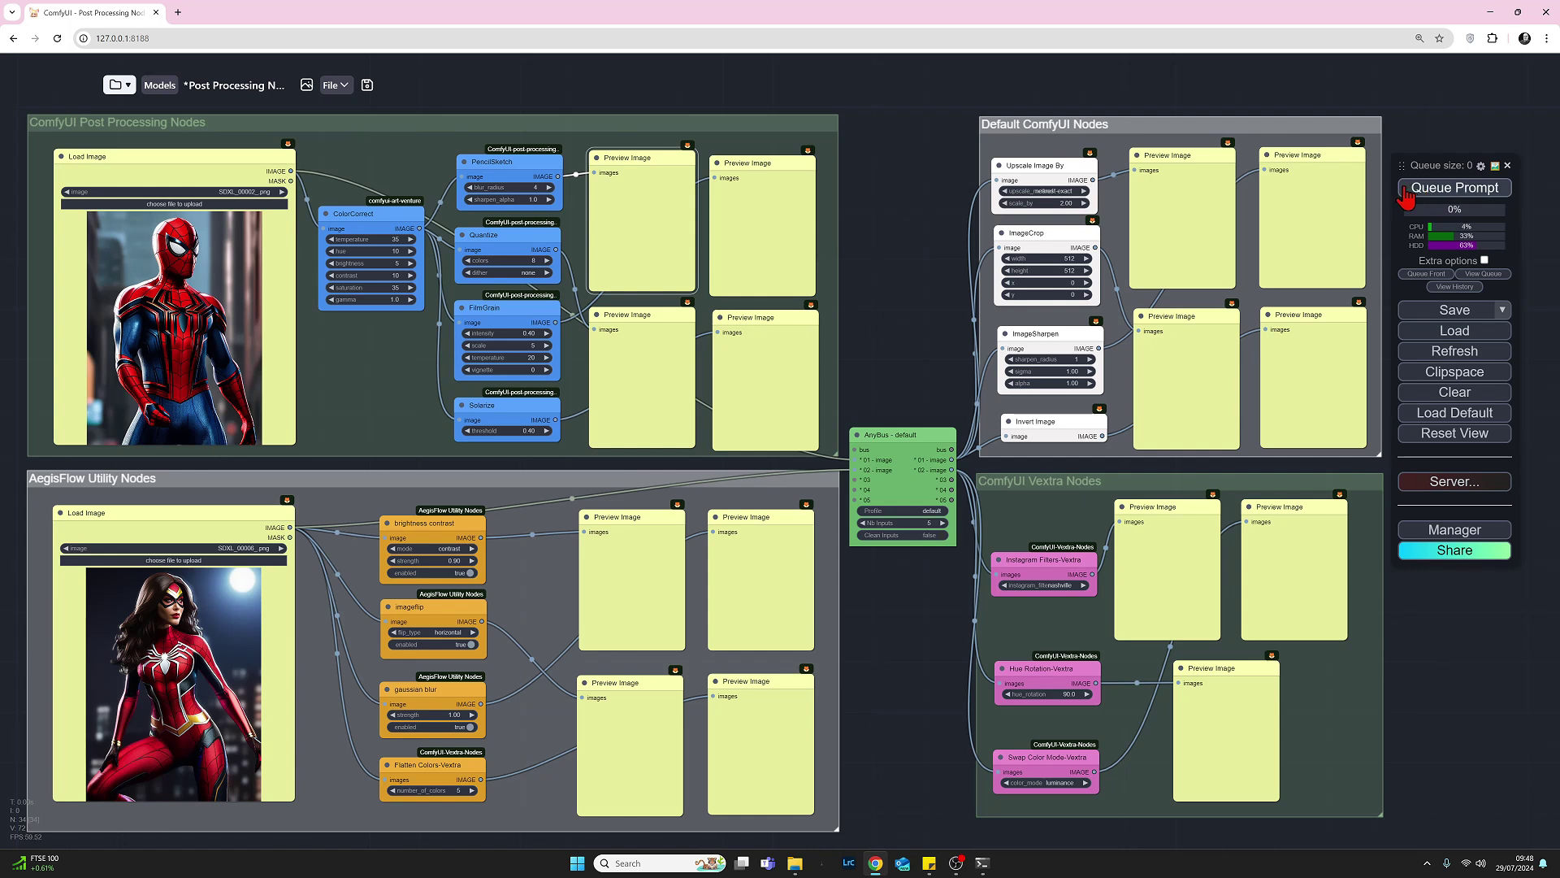
{"action": "left_click", "coordinate": [1405, 191]}
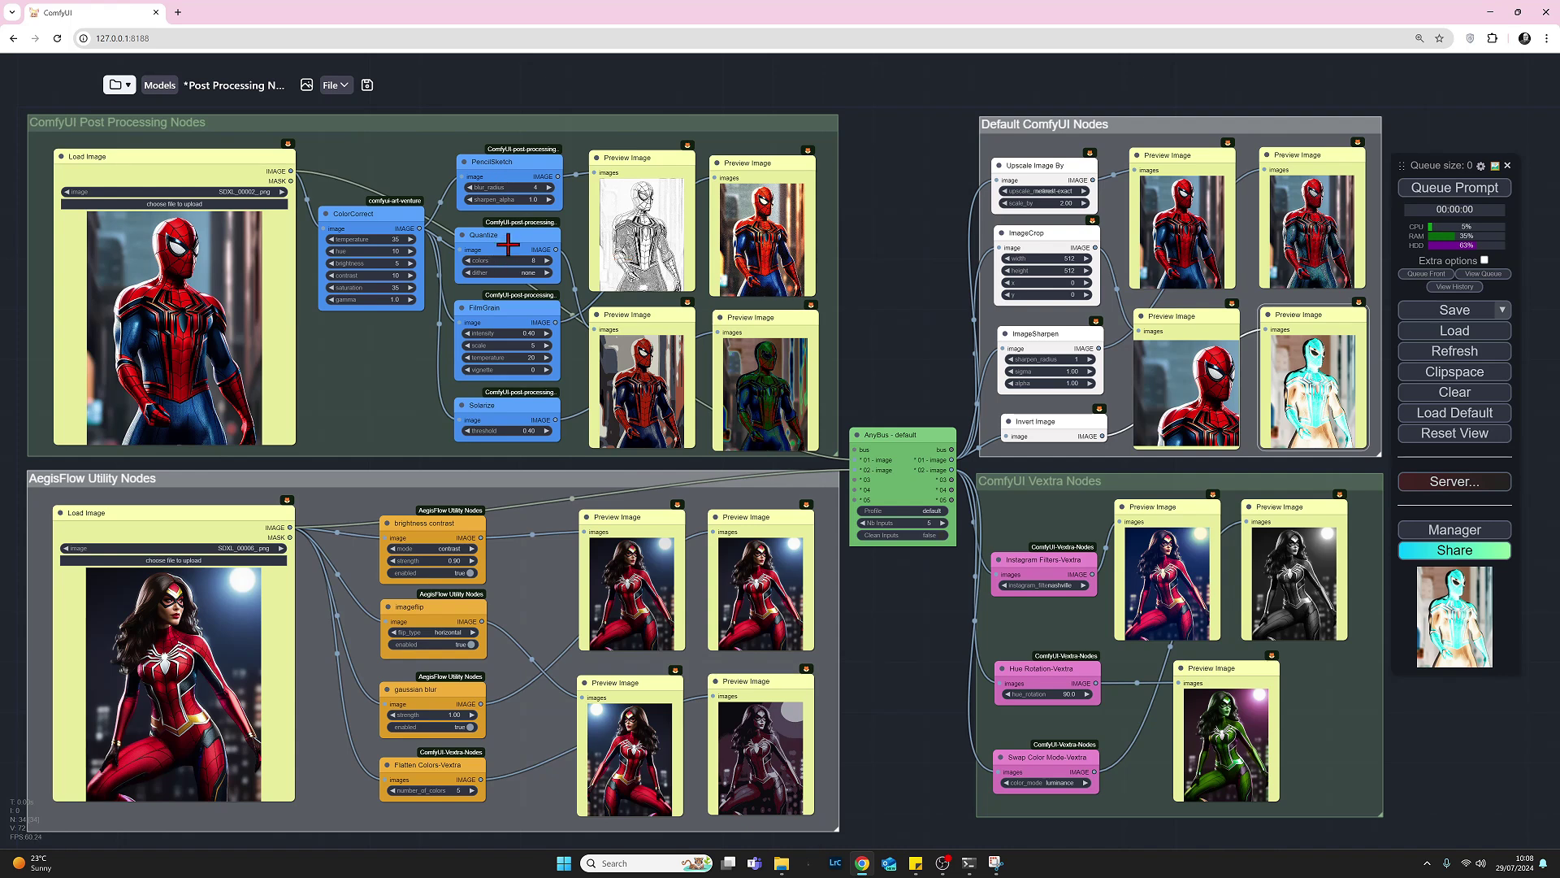
{"action": "left_click", "coordinate": [508, 244]}
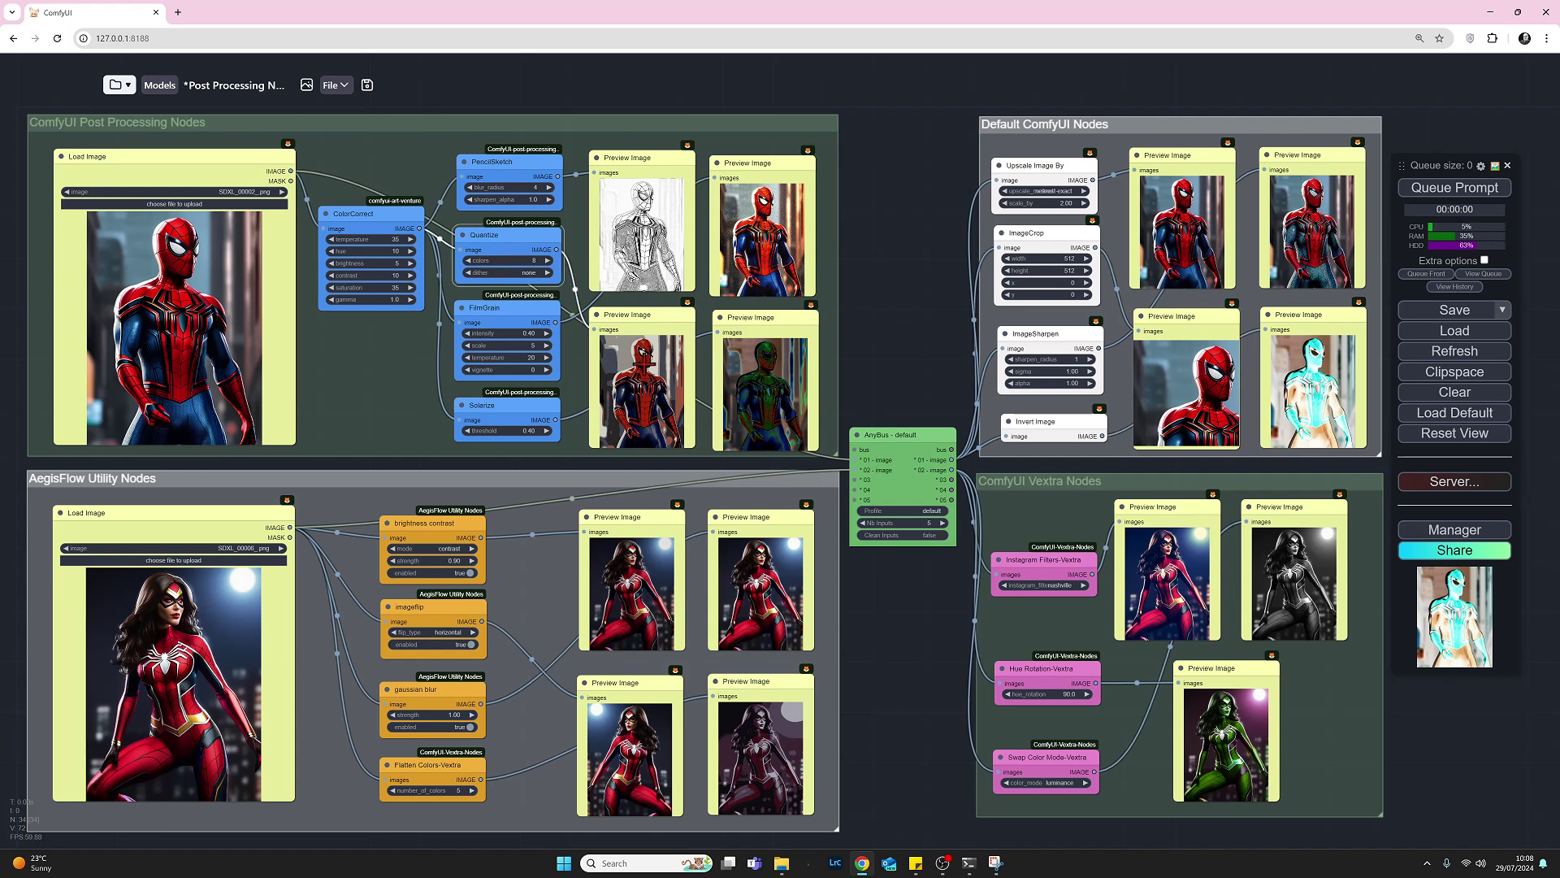
{"action": "left_click", "coordinate": [506, 319]}
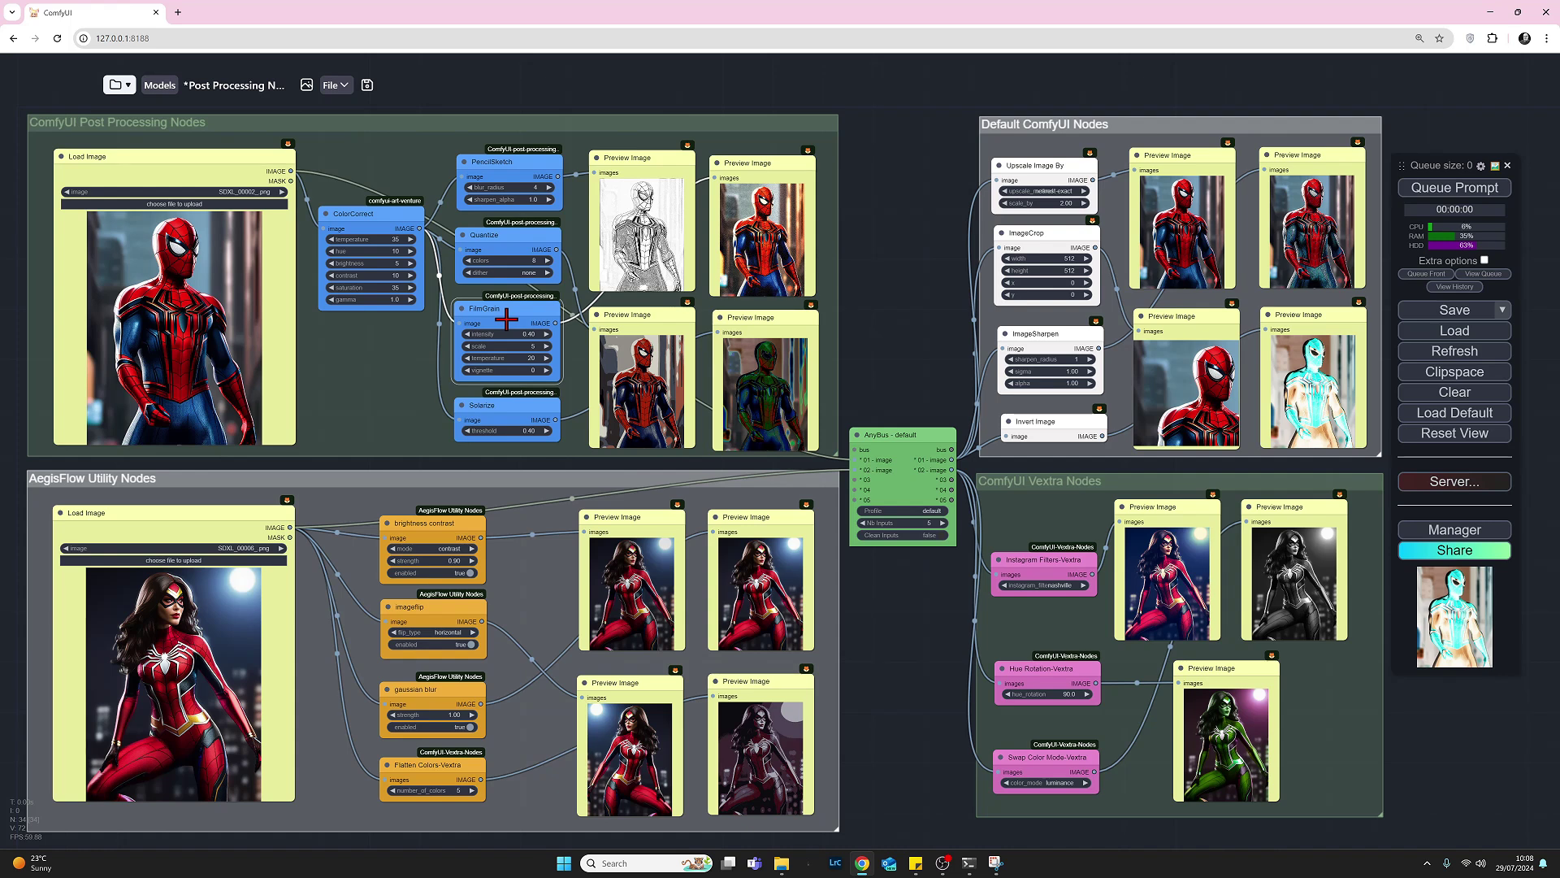
{"action": "left_click", "coordinate": [521, 412]}
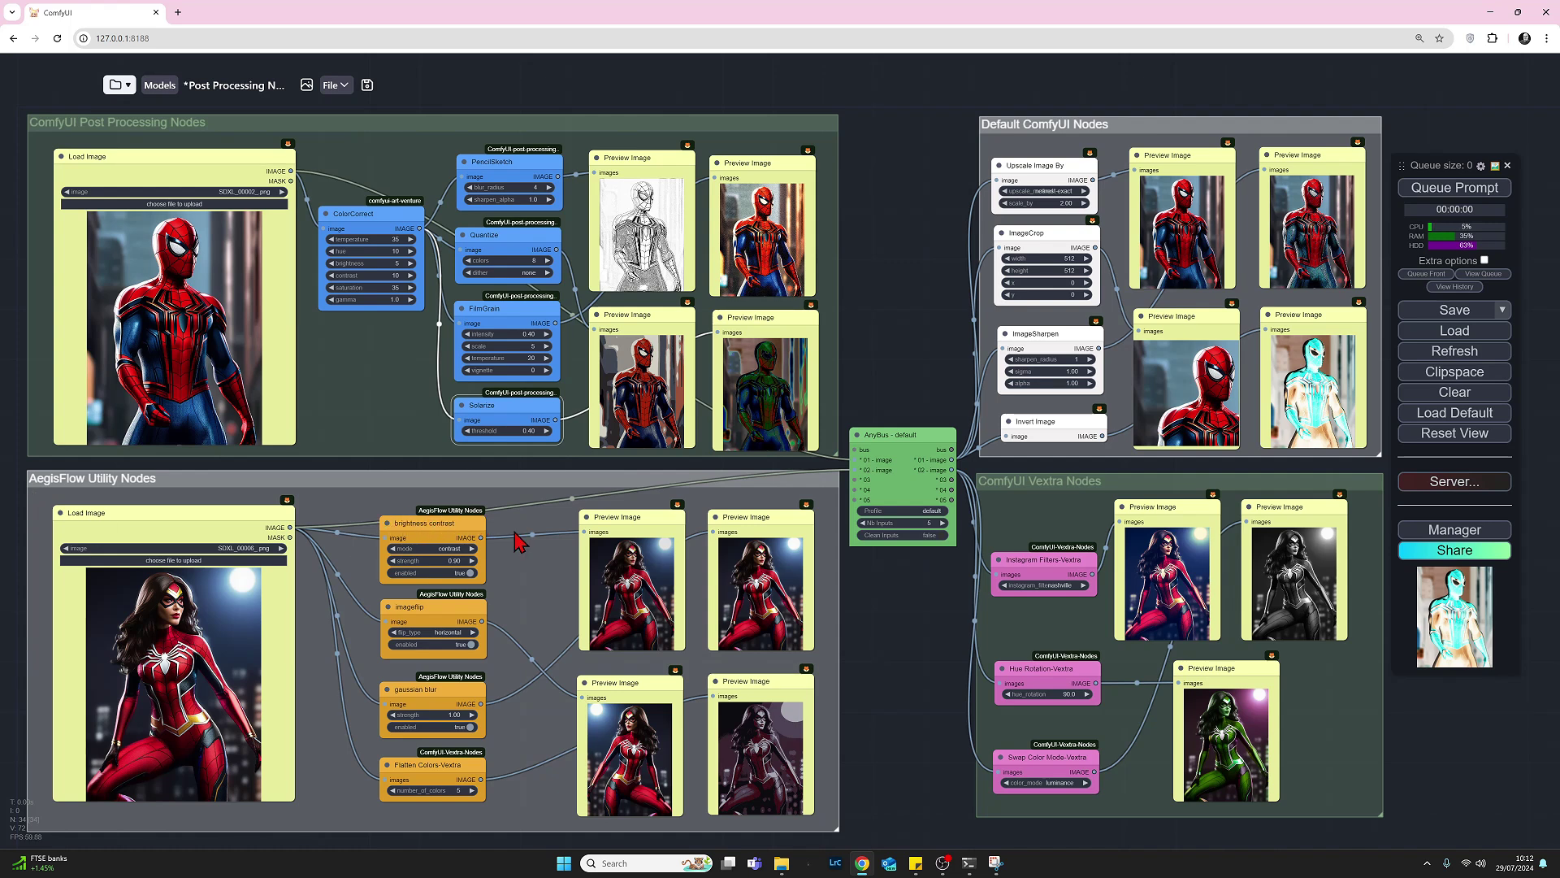
{"action": "left_click", "coordinate": [480, 524]}
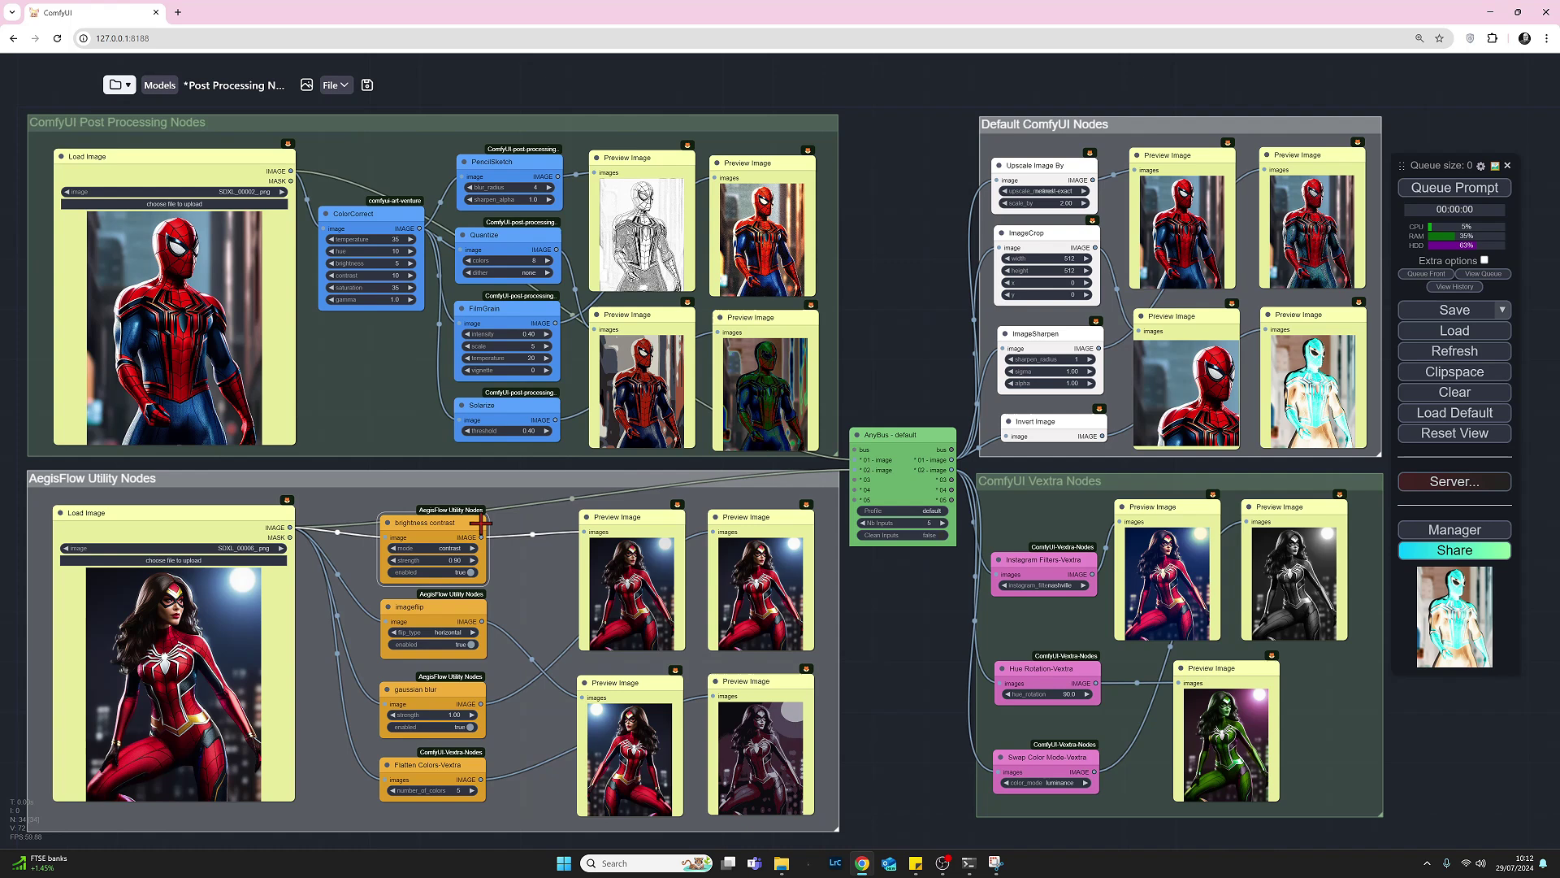
{"action": "left_click", "coordinate": [435, 549]}
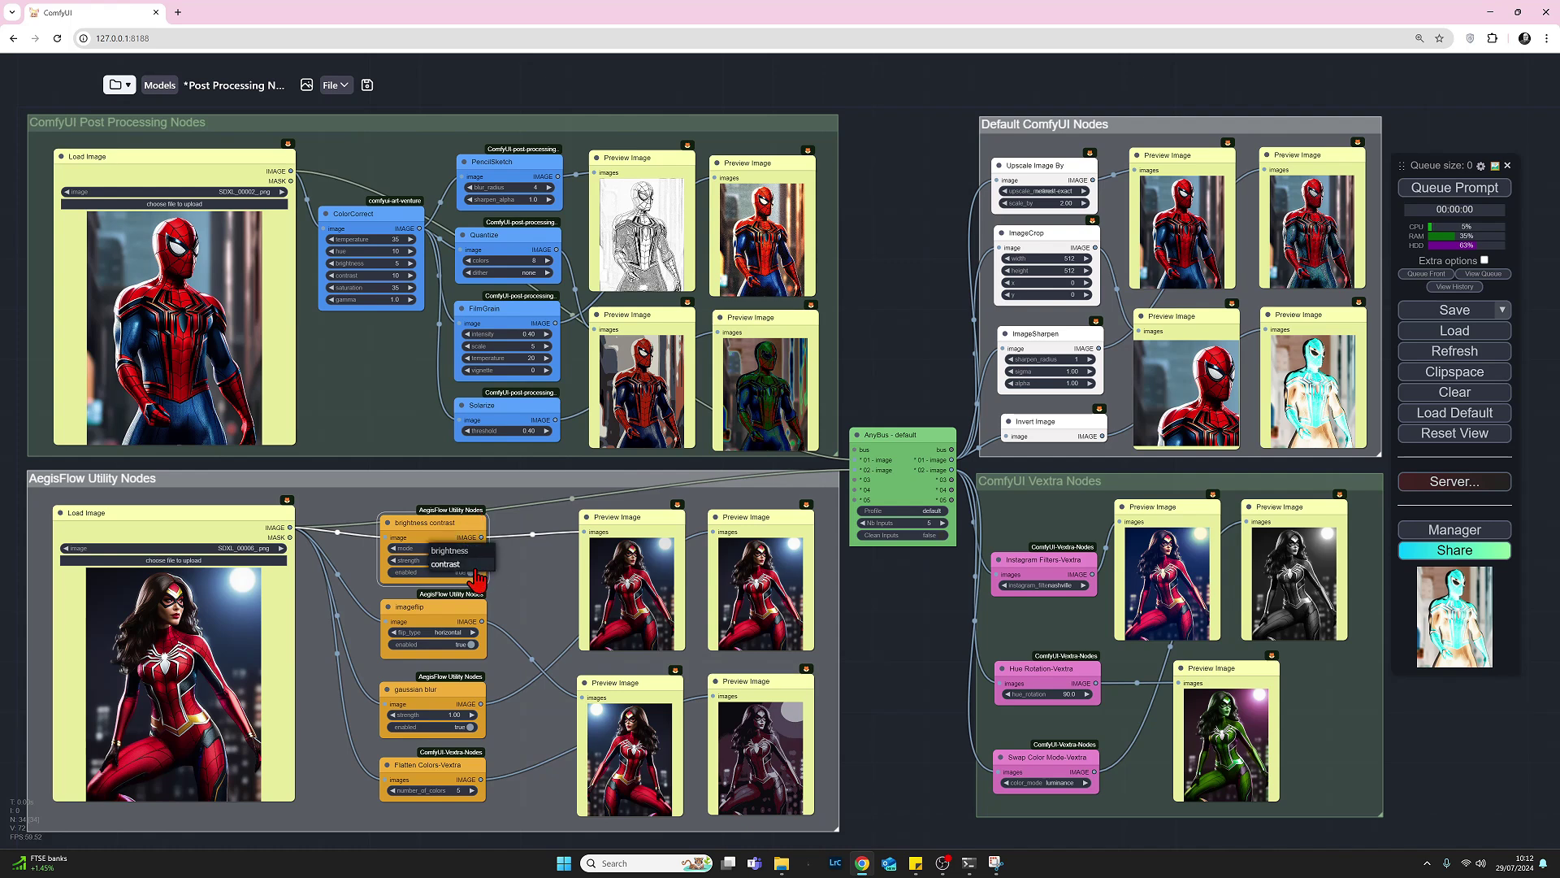
{"action": "left_click", "coordinate": [517, 573]}
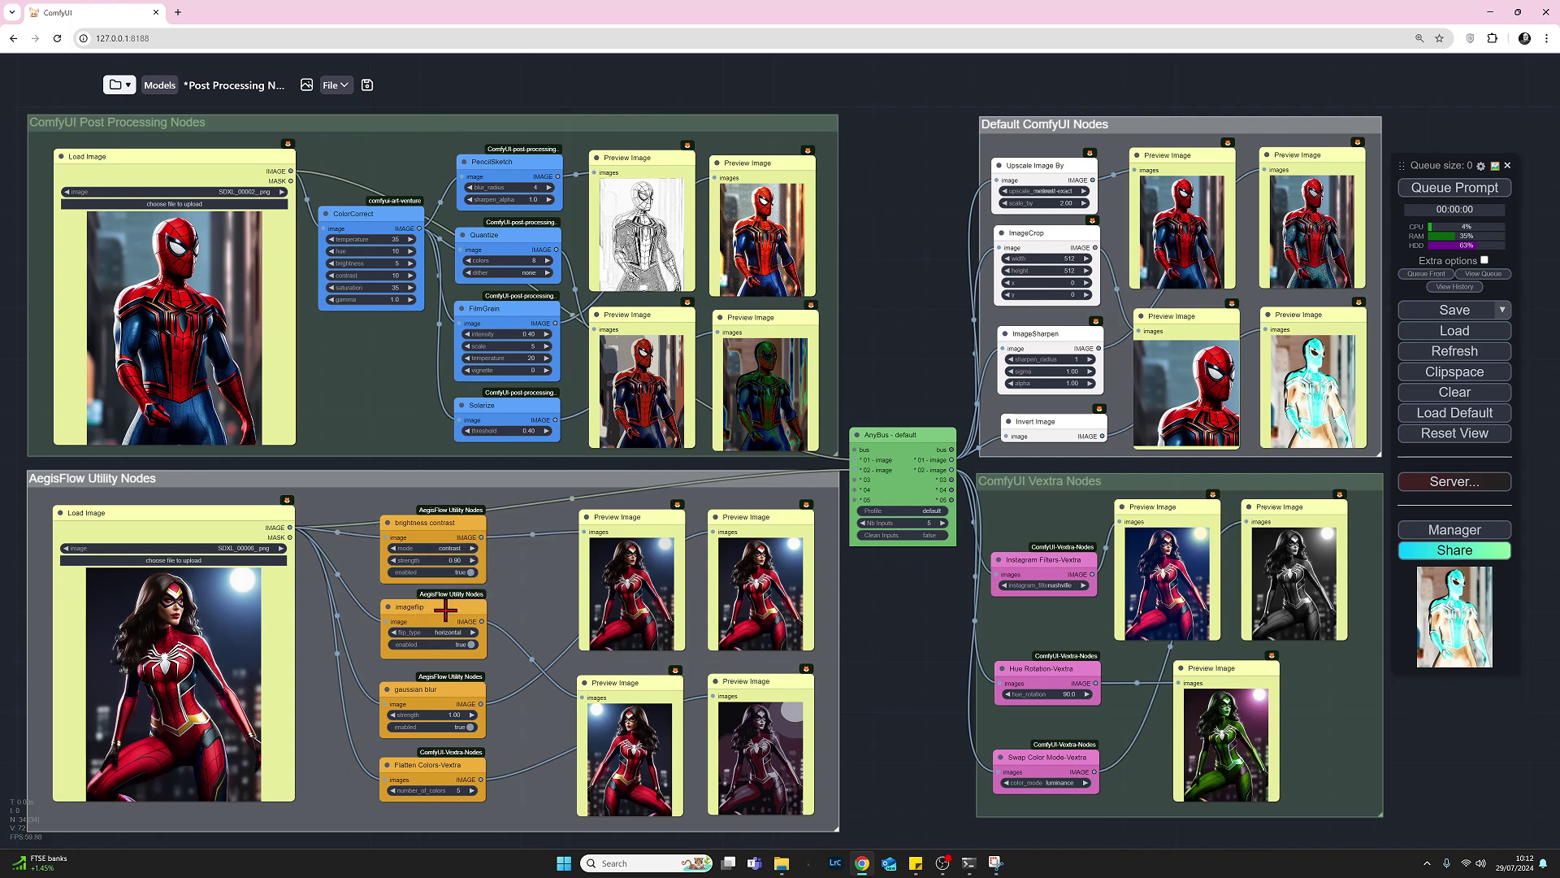
{"action": "left_click_drag", "start_coordinate": [439, 610], "coordinate": [441, 616]}
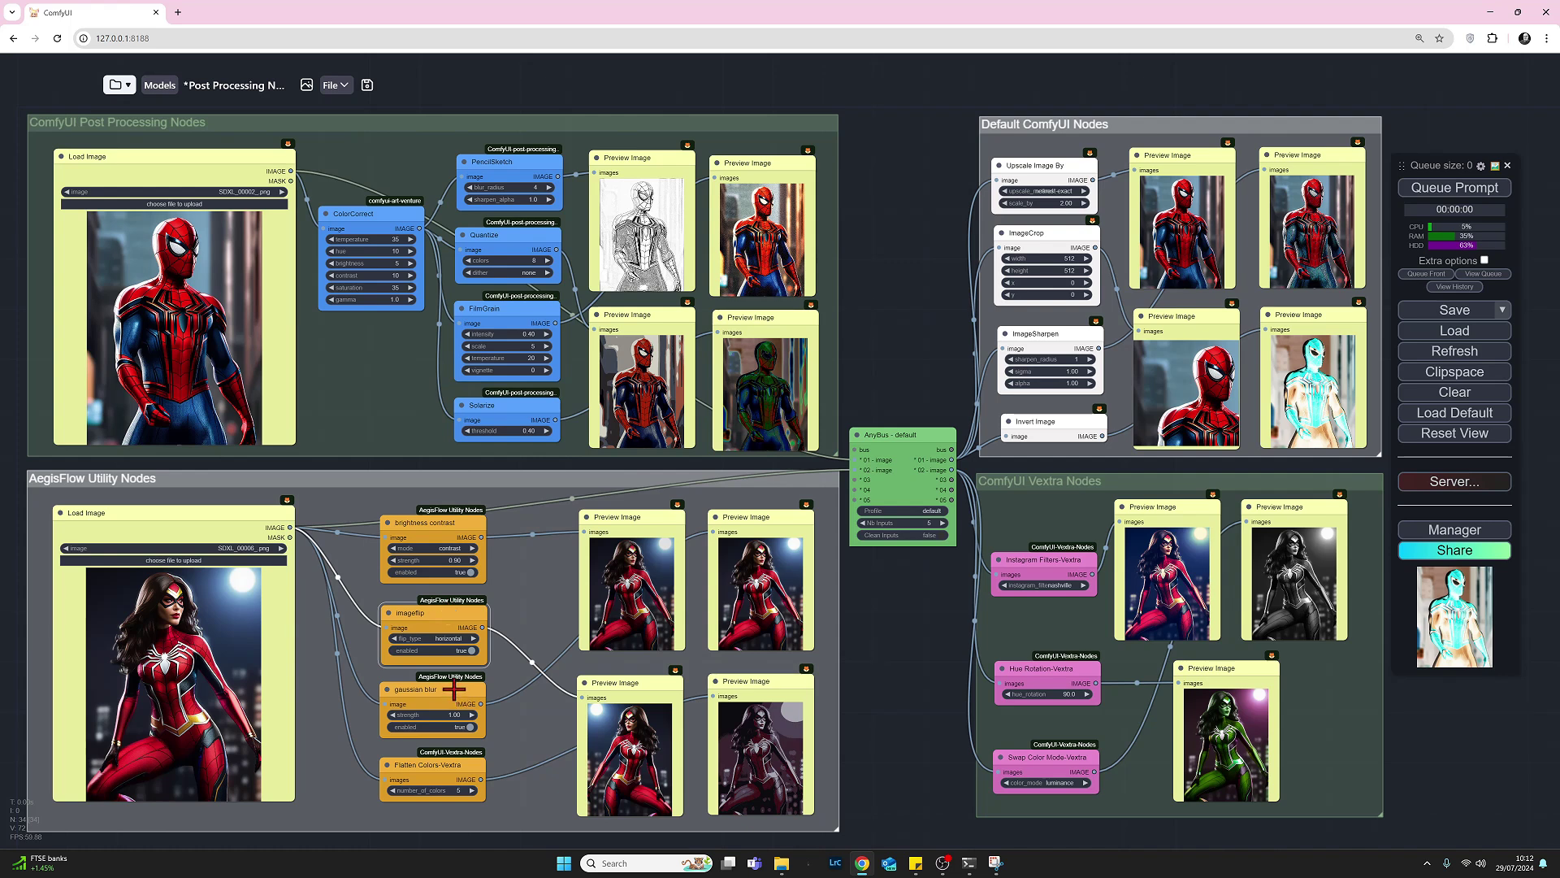
{"action": "left_click", "coordinate": [455, 689]}
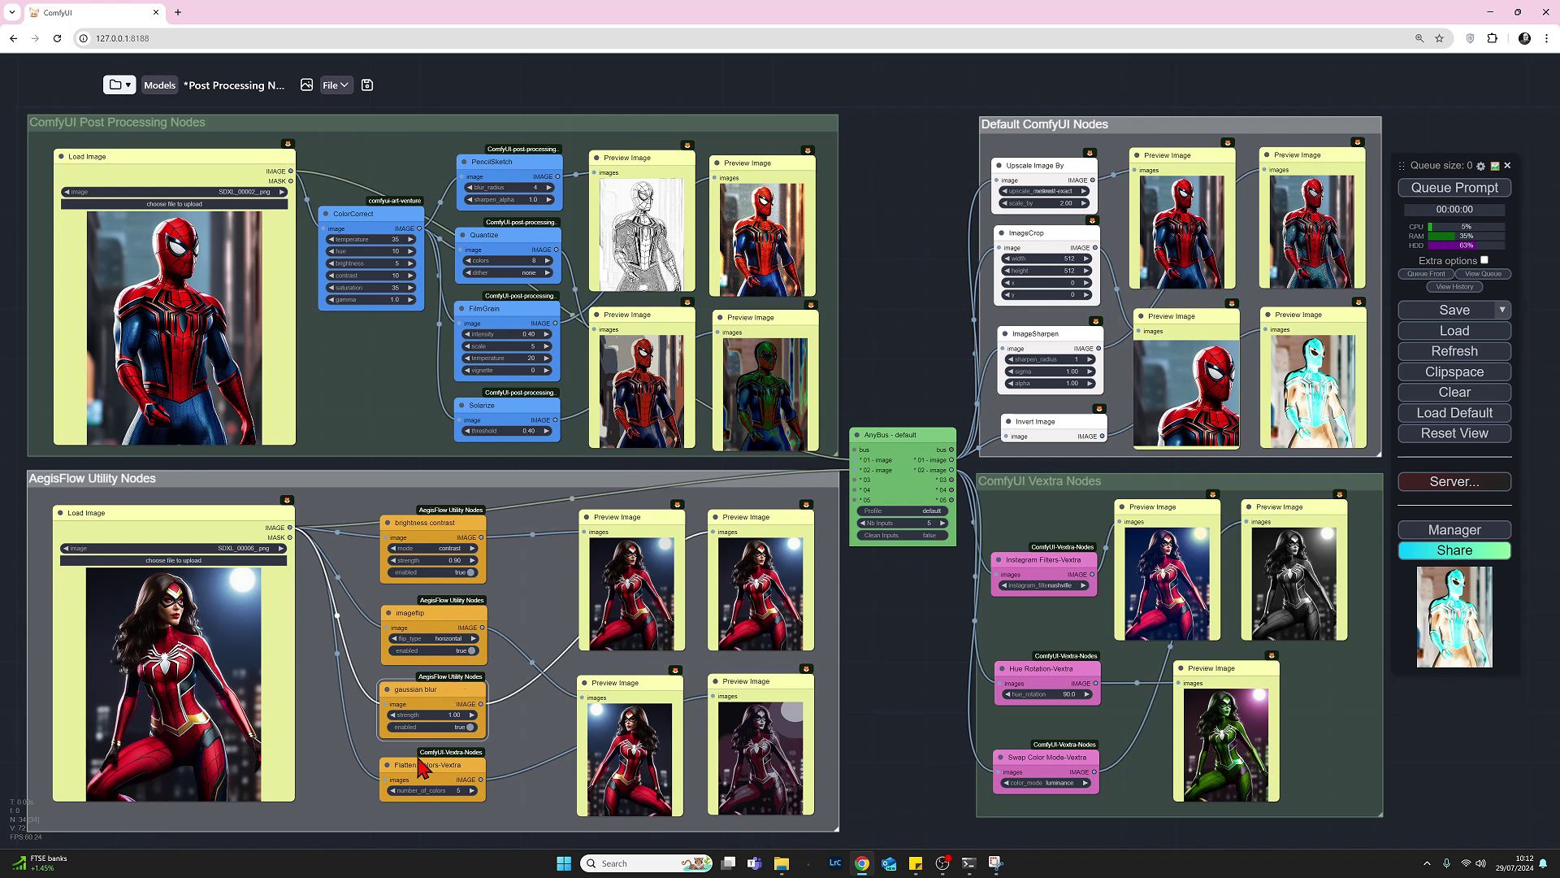
{"action": "left_click", "coordinate": [468, 770]}
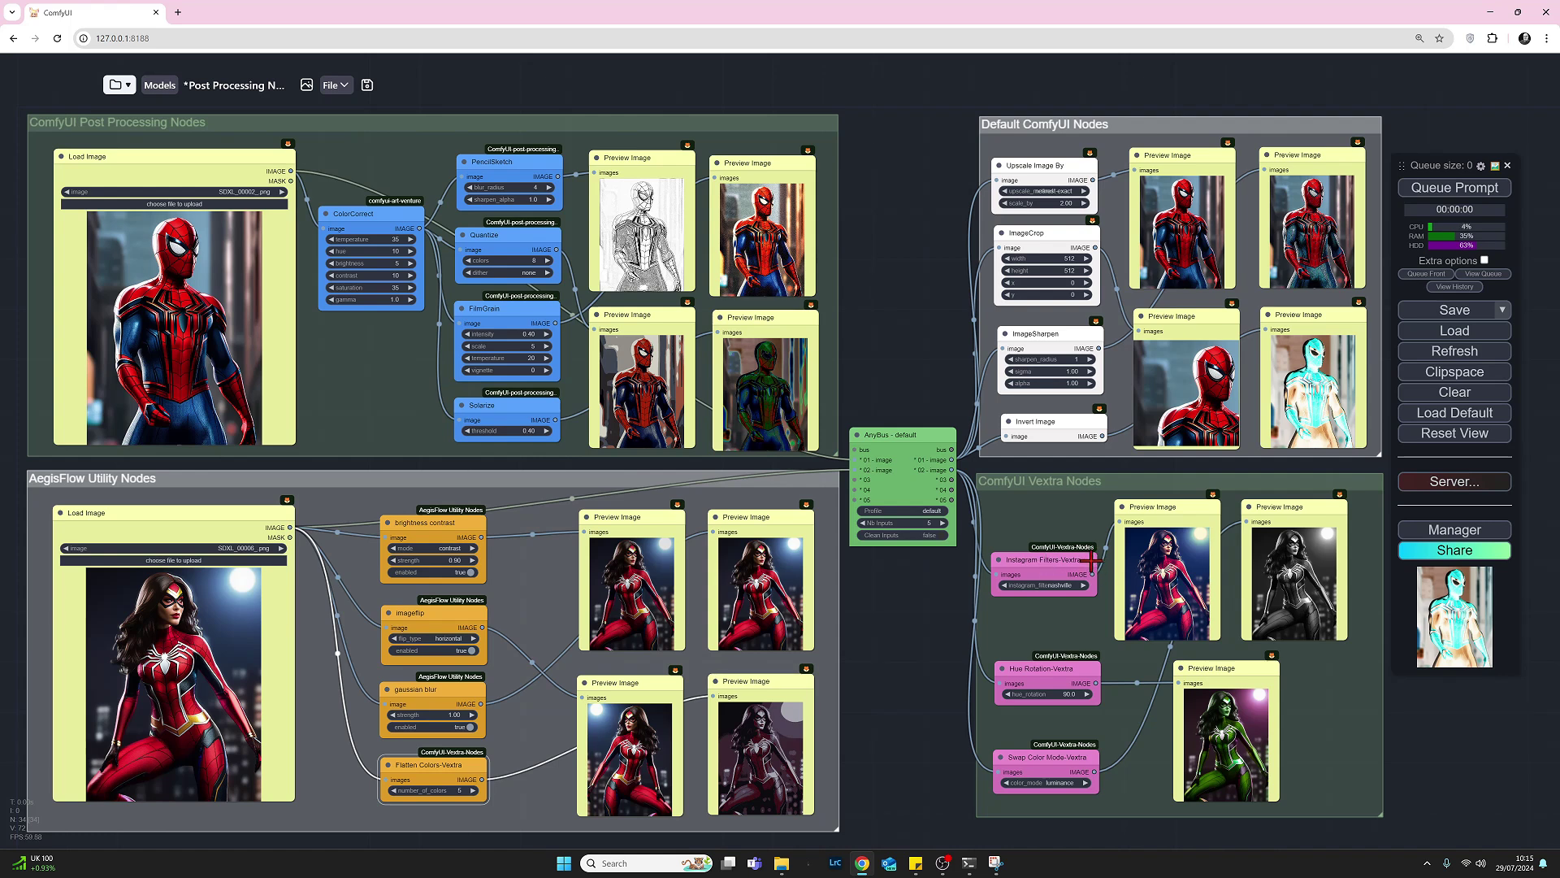
Step: Pick nashville in the Instagram Filters-Vextra node's instagram_filter dropdown
{"action": "left_click", "coordinate": [1057, 562]}
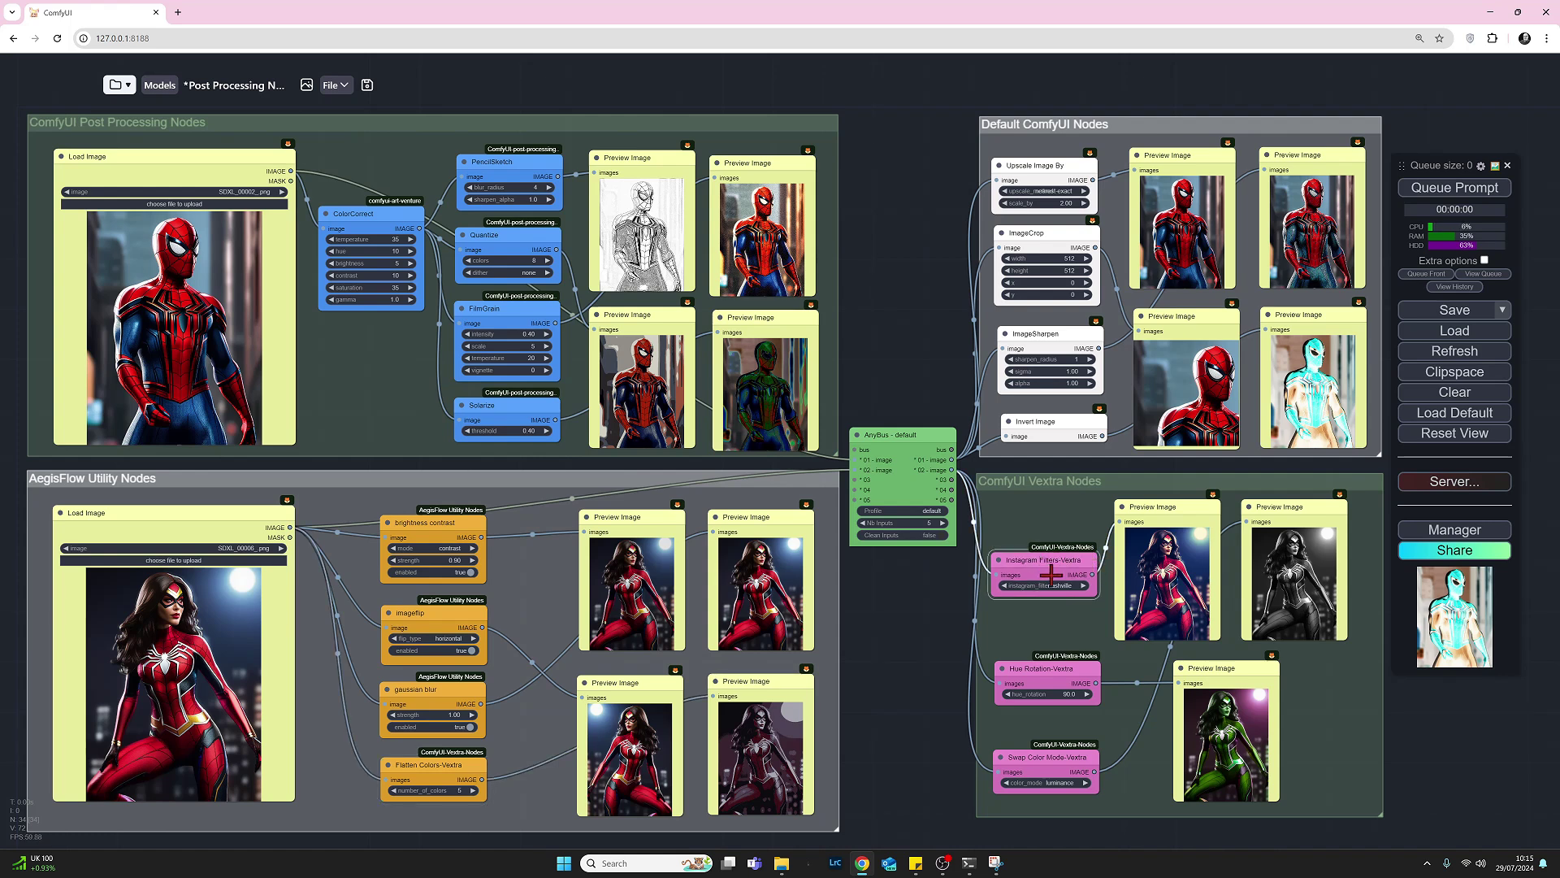
{"action": "left_click", "coordinate": [1043, 587]}
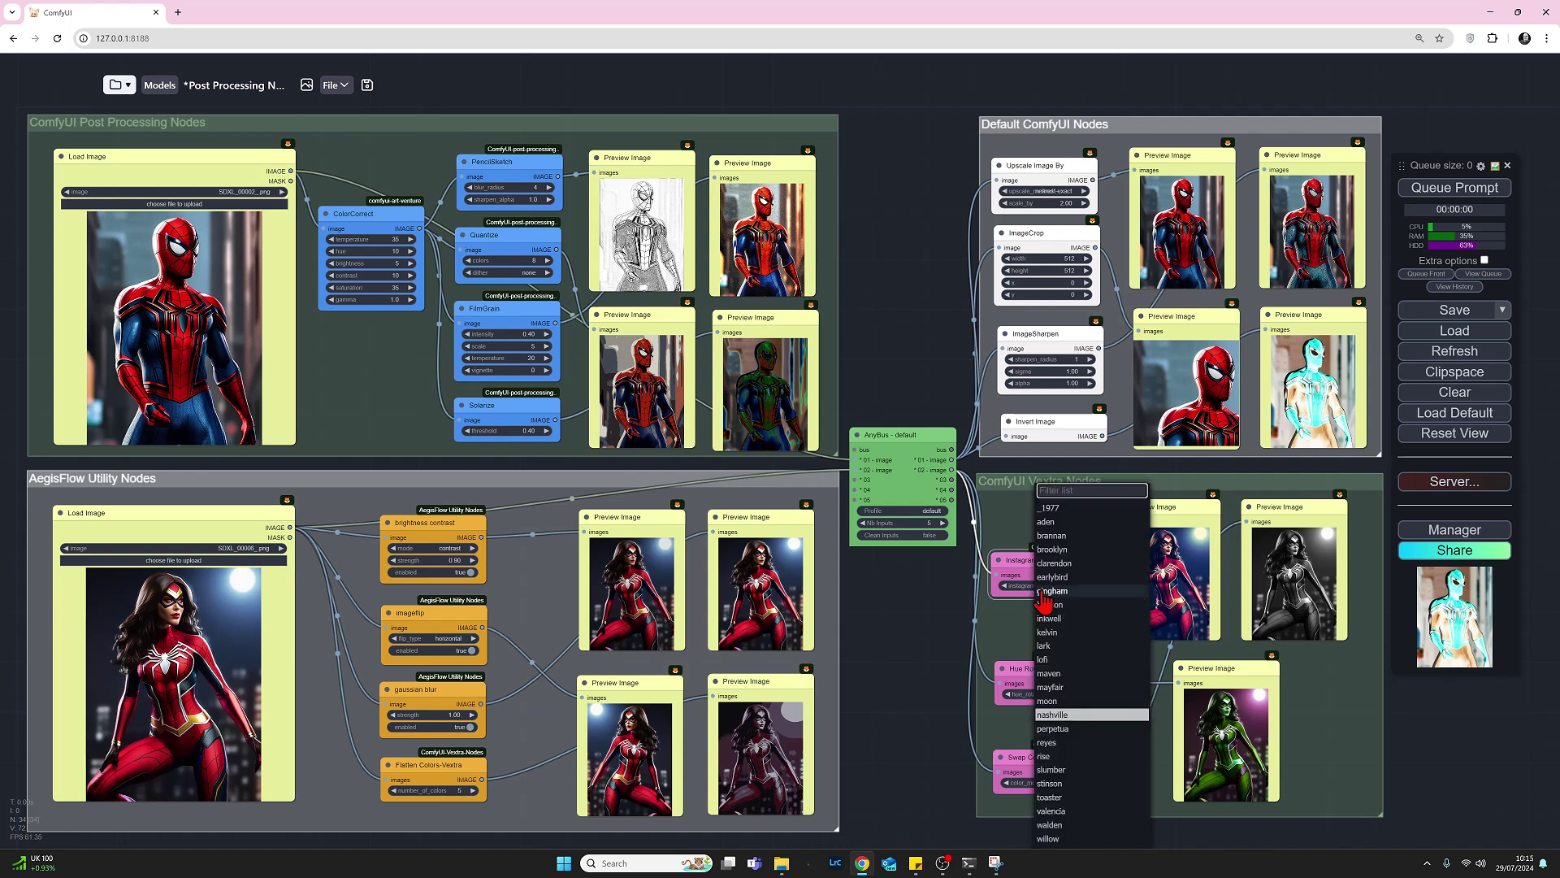
{"action": "left_click", "coordinate": [1018, 639]}
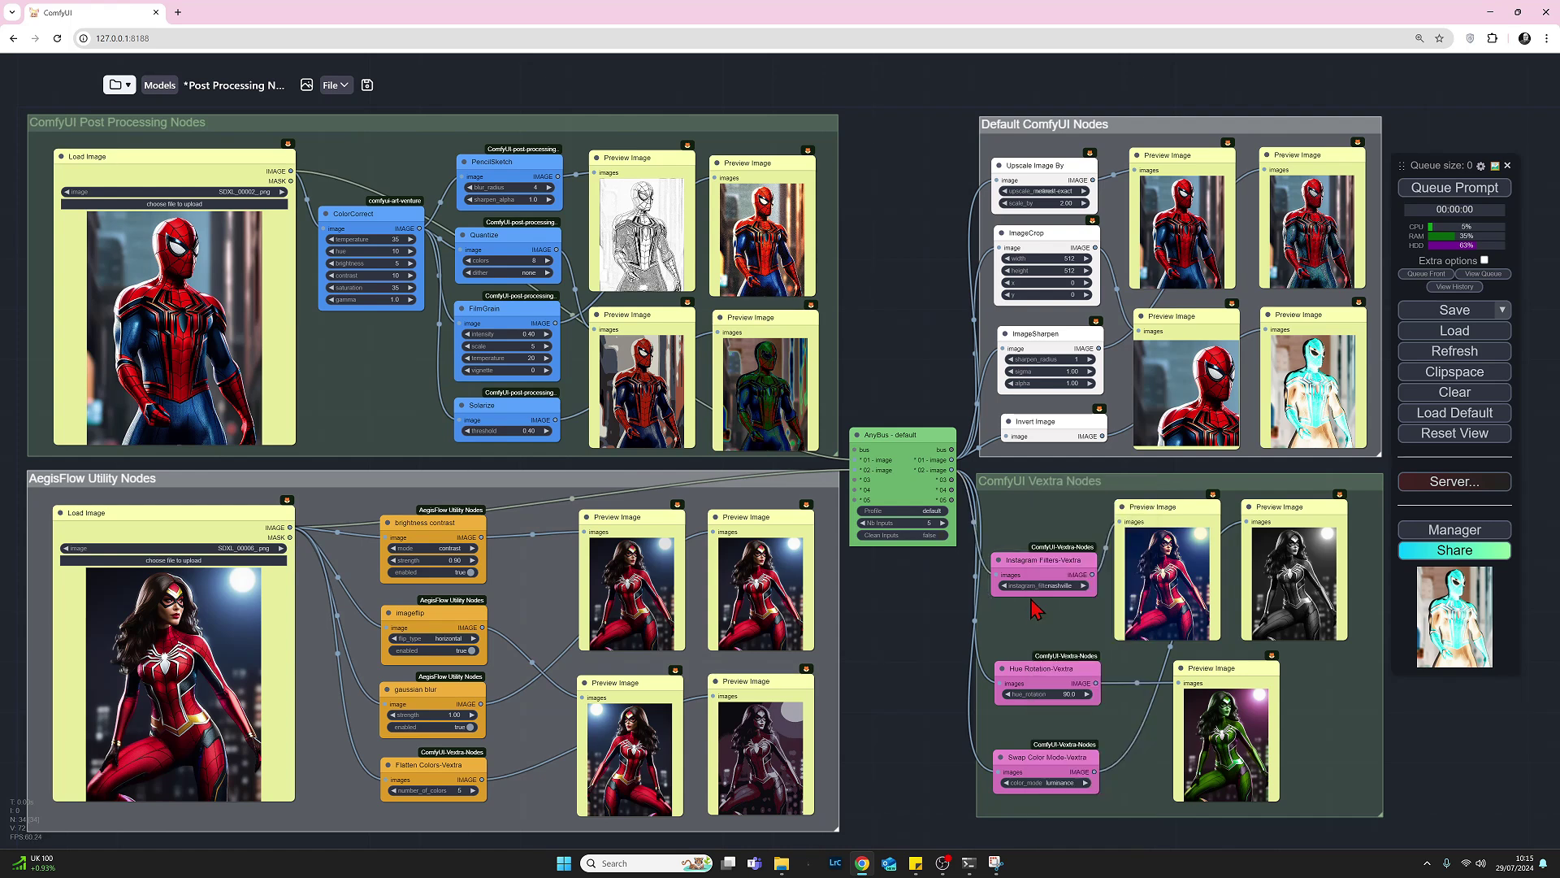
{"action": "left_click", "coordinate": [1087, 669]}
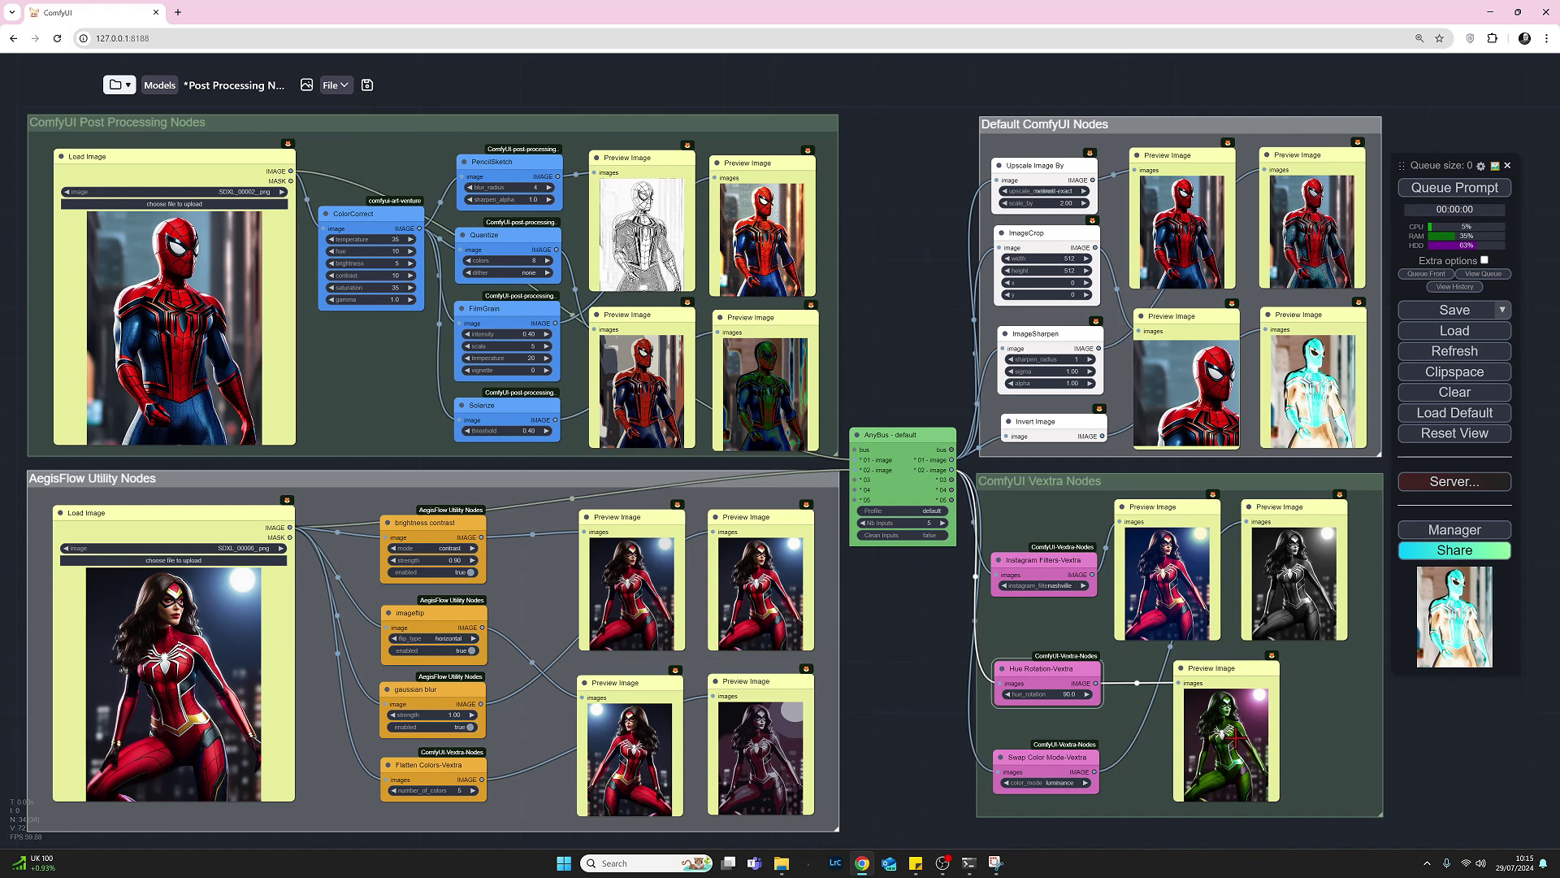
{"action": "left_click", "coordinate": [1053, 766]}
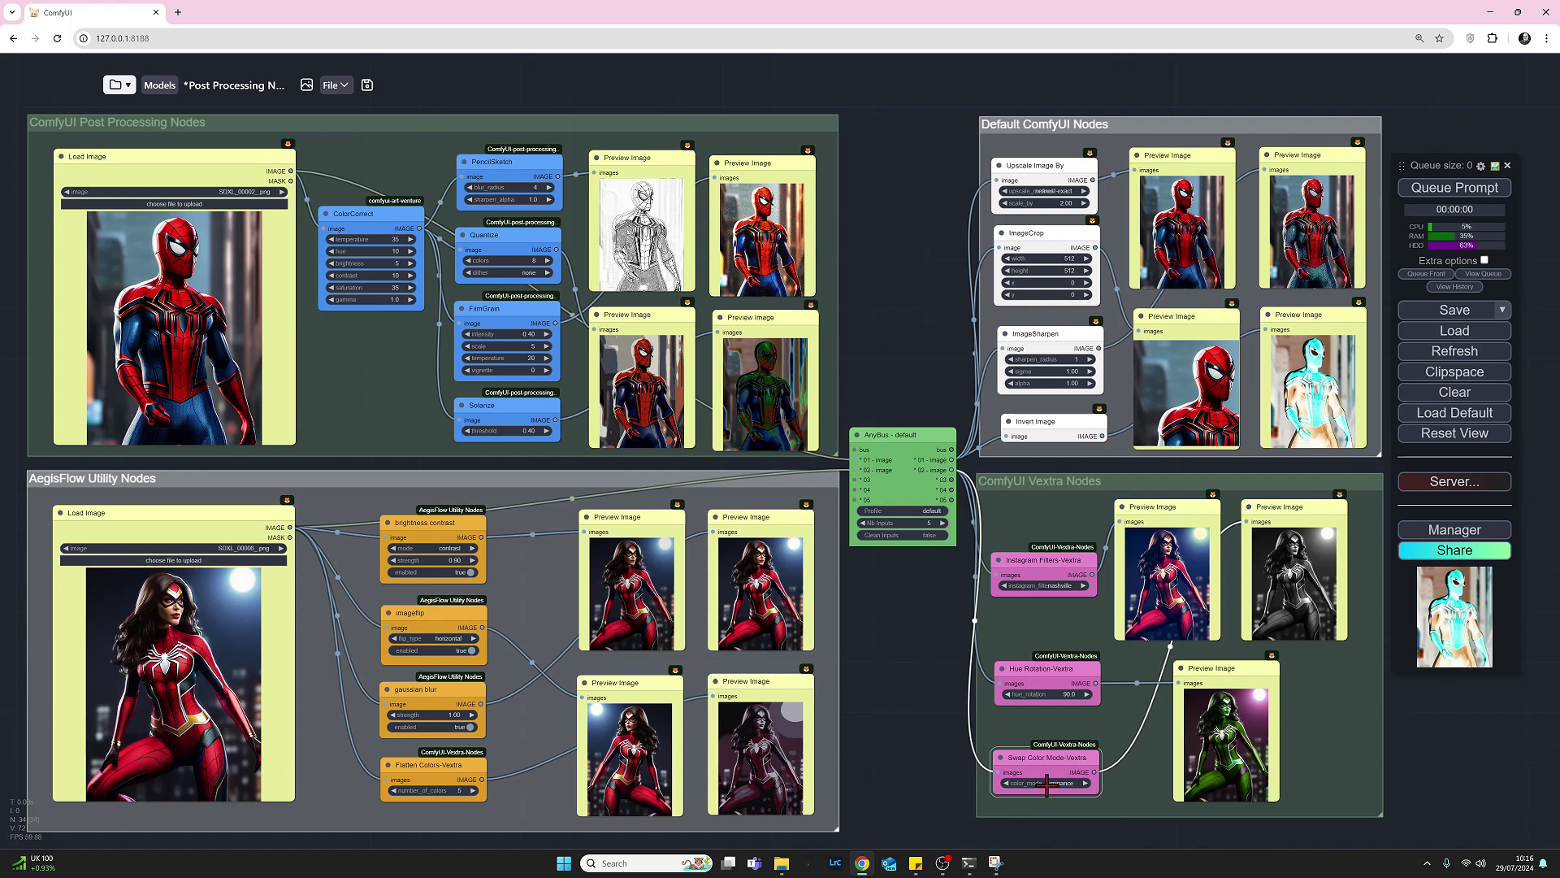
{"action": "left_click", "coordinate": [1047, 784]}
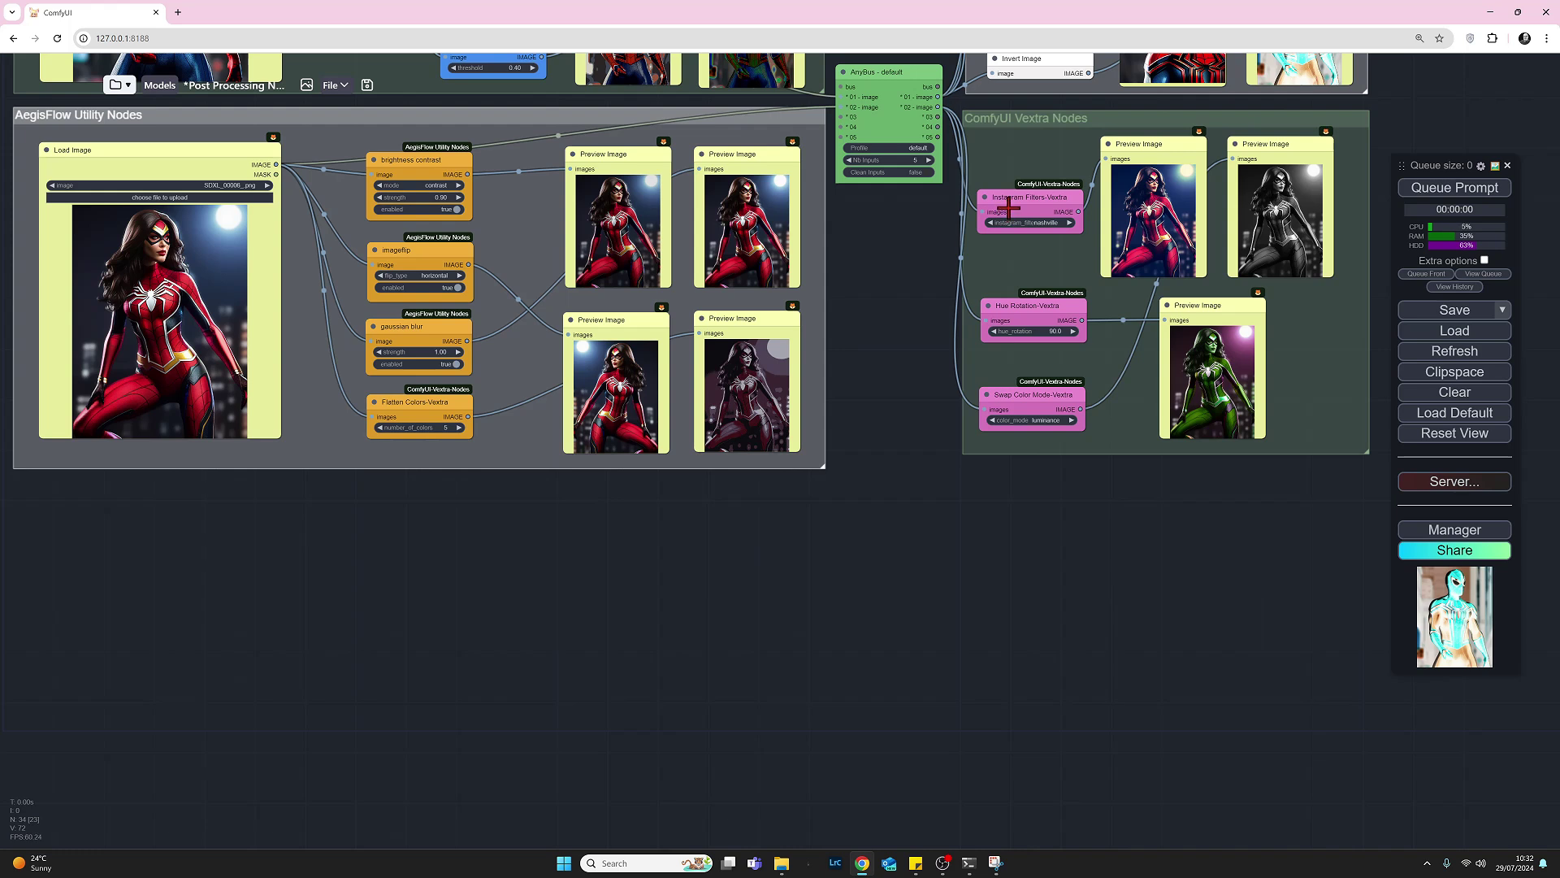
Step: Select the Instagram Filters, Hue Rotation and Swap Color Mode Vextra nodes and paste copies
{"action": "left_click", "coordinate": [1008, 208]}
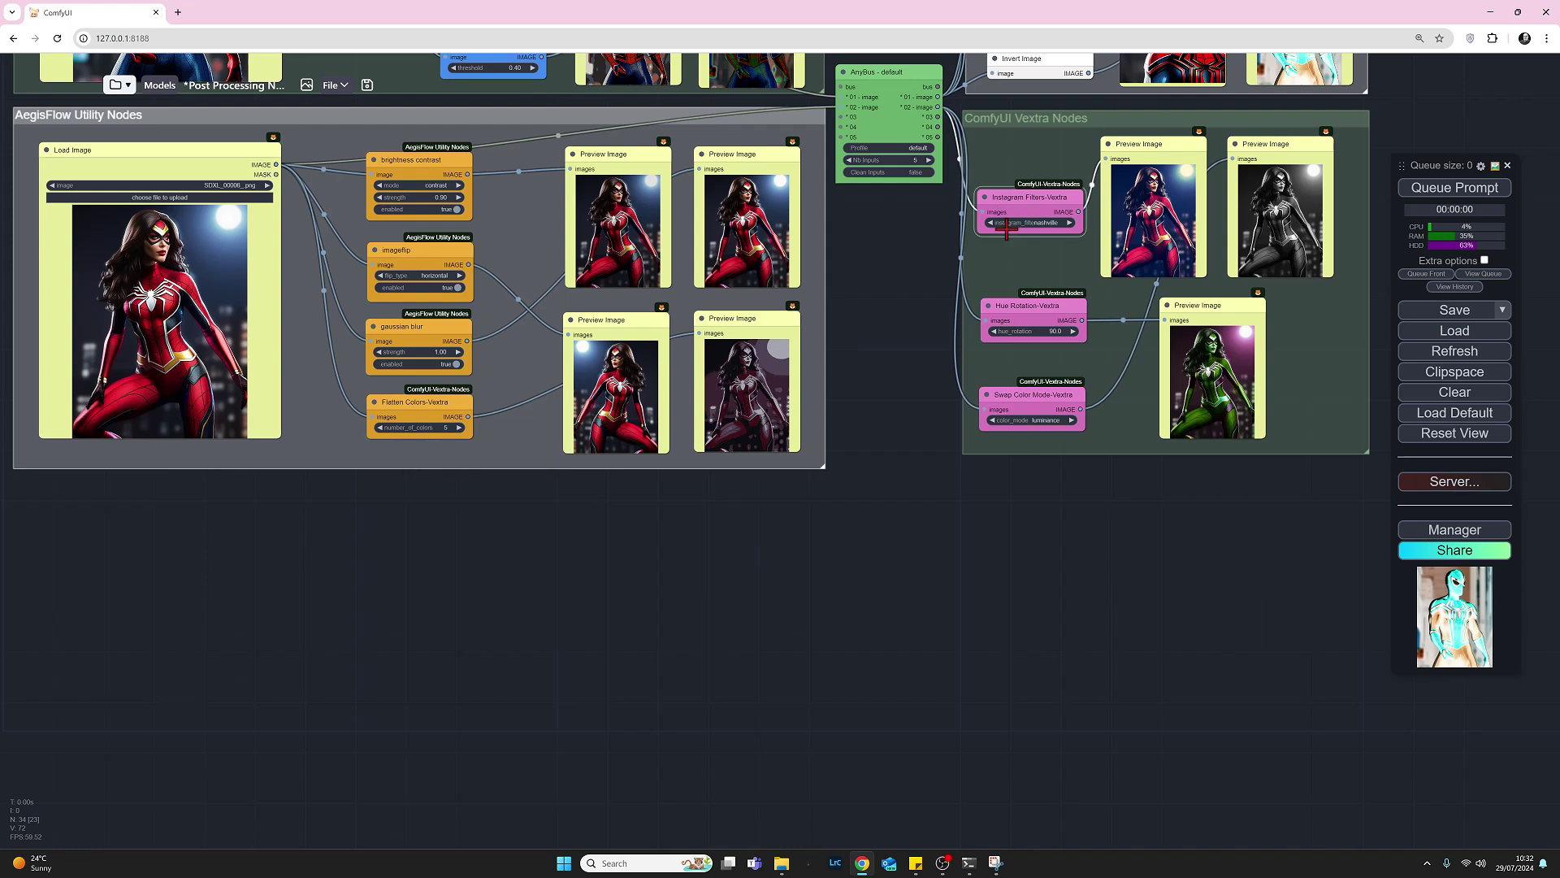
{"action": "left_click", "coordinate": [1031, 343], "text": "shift"}
{"action": "left_click", "coordinate": [1033, 397], "text": "shift"}
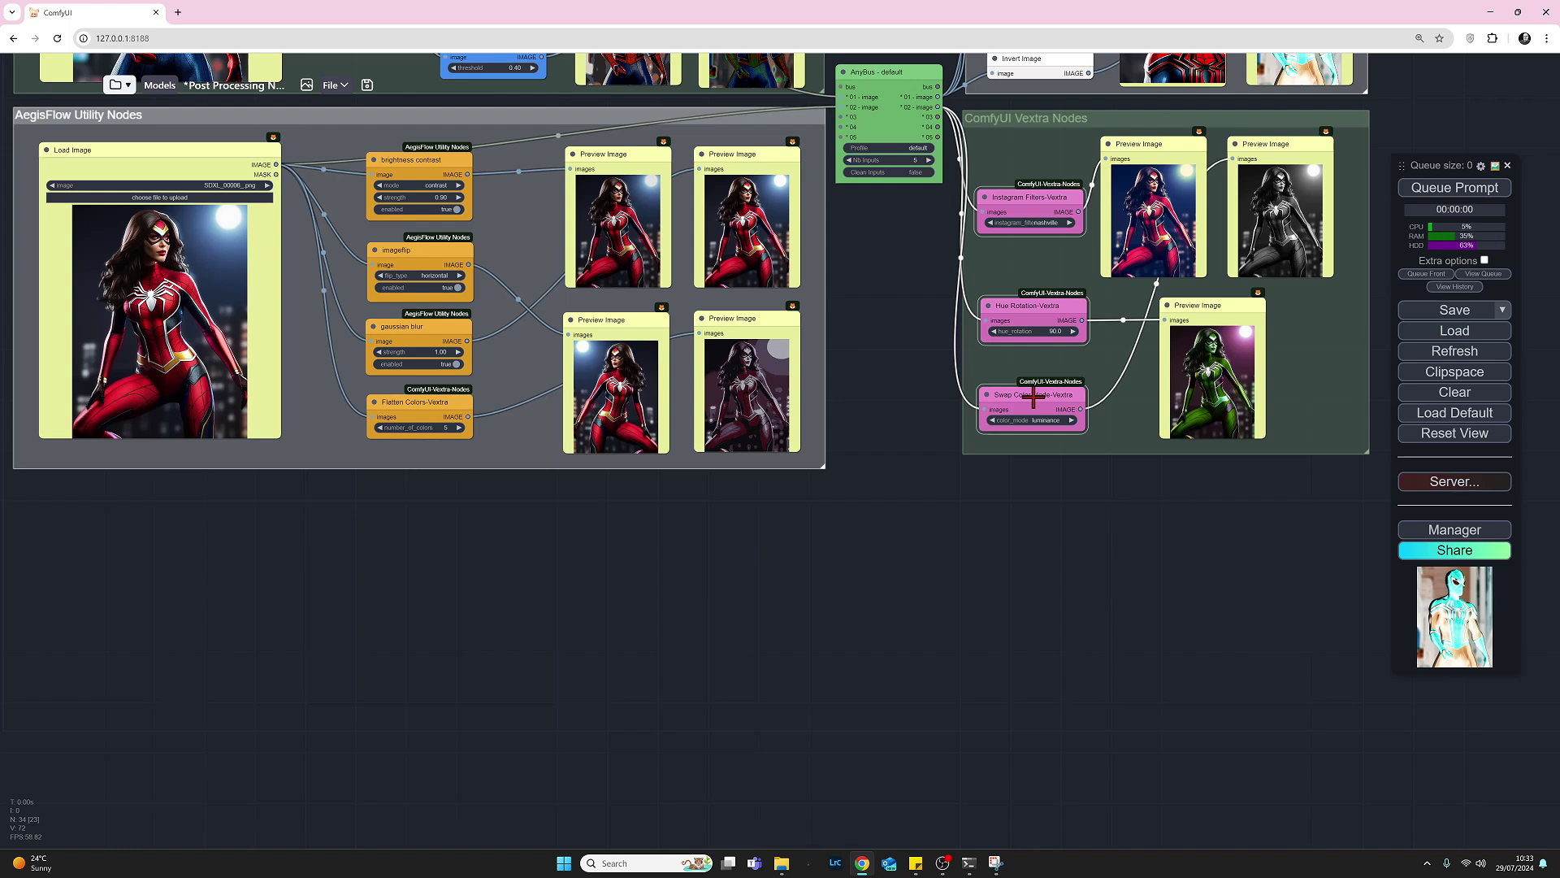
{"action": "key", "text": "ctrl+v"}
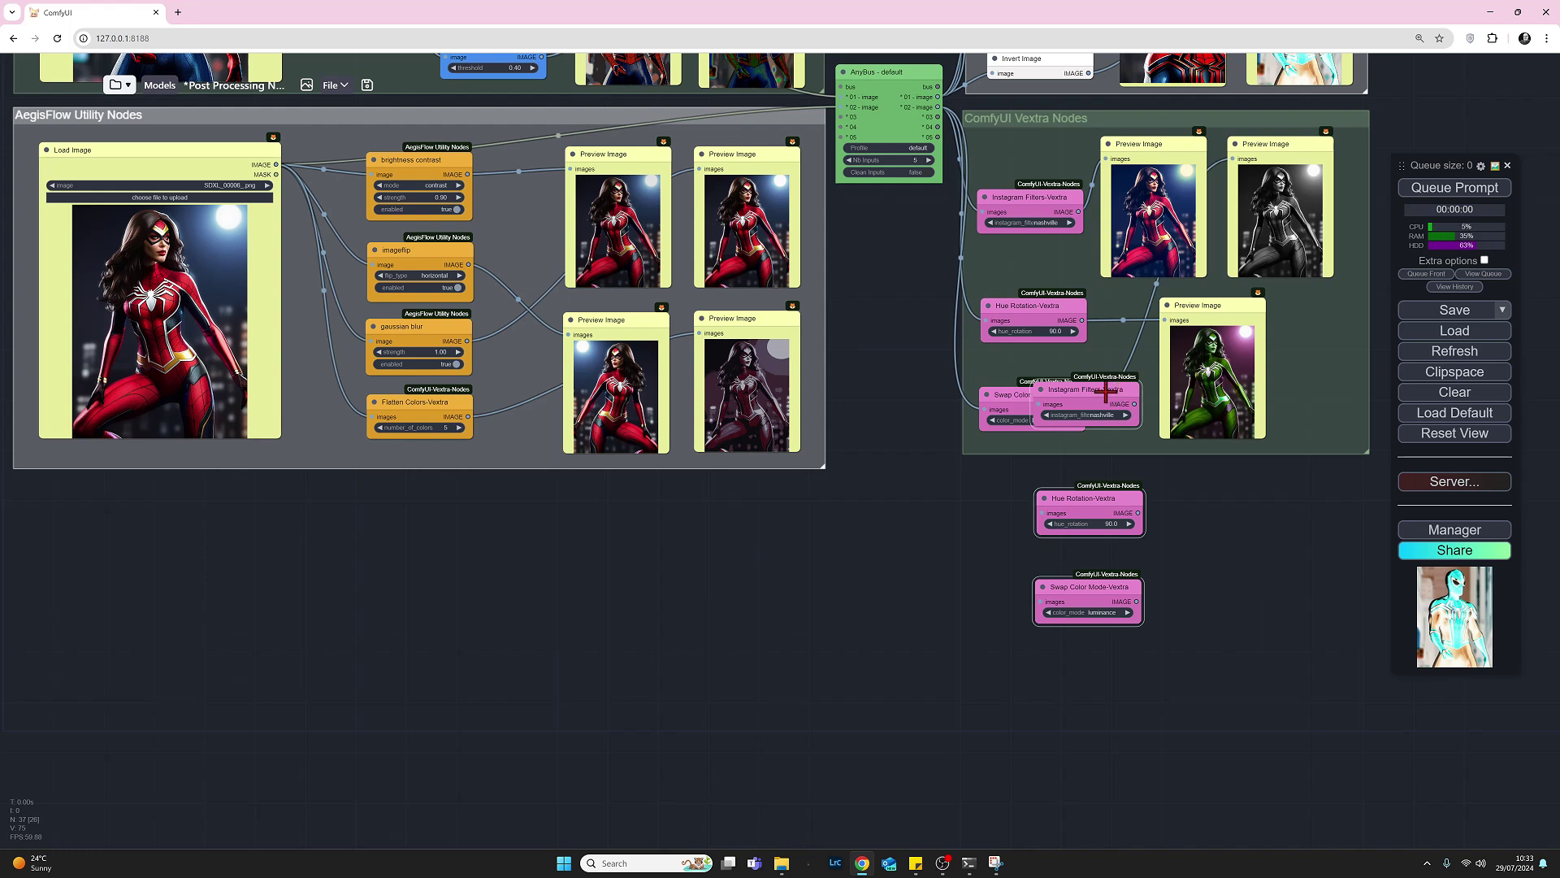
Step: Move the copies to the lower-left and line up Hue Rotation and Swap Color Mode beside Instagram Filters
{"action": "left_click_drag", "start_coordinate": [1099, 393], "coordinate": [404, 555]}
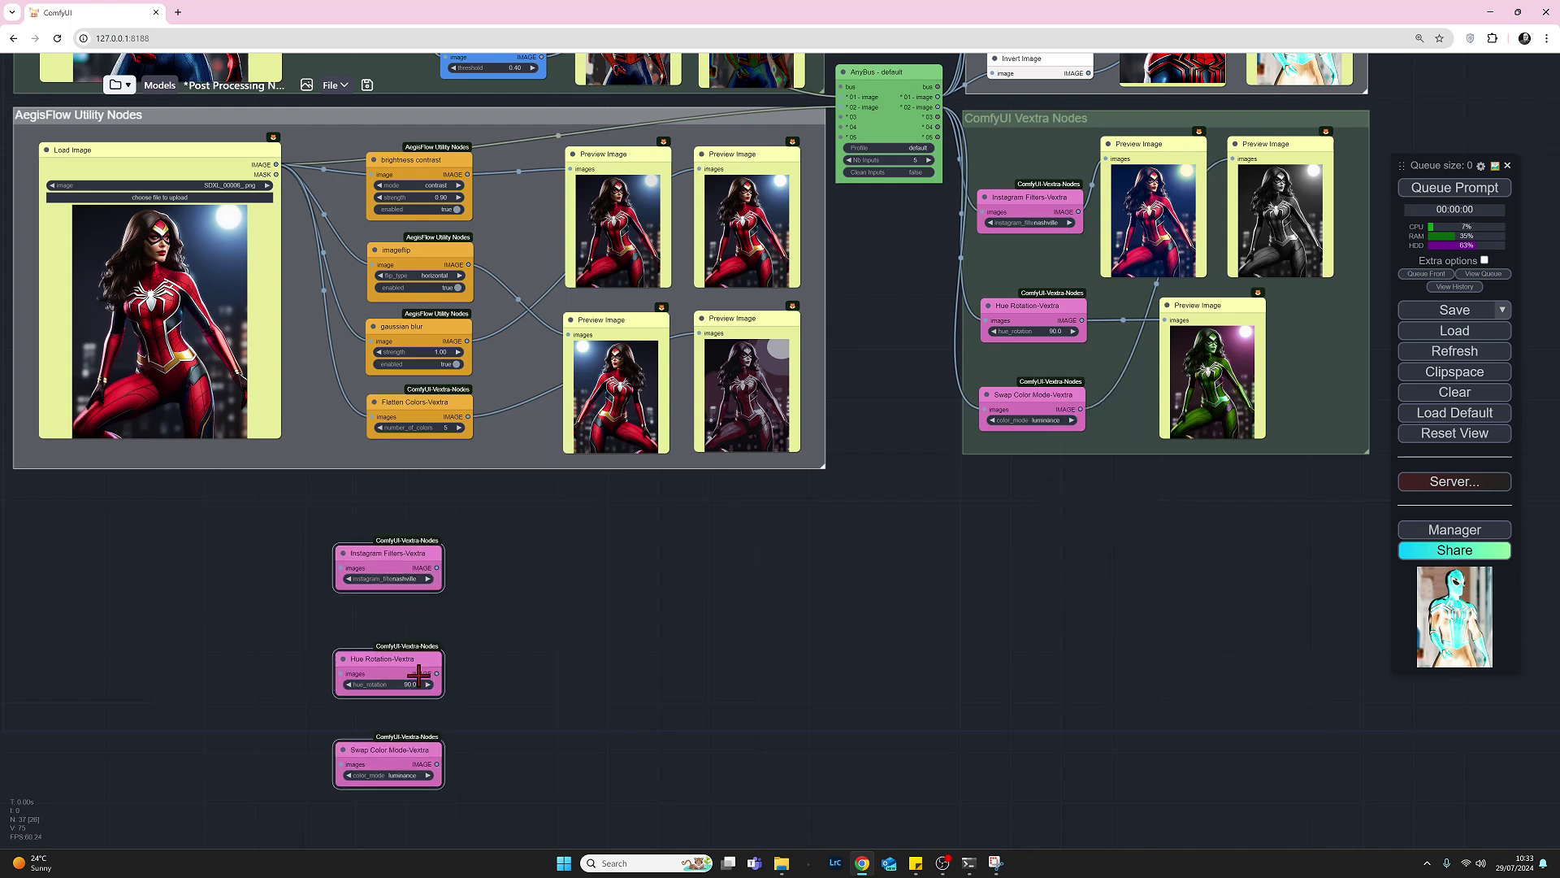
{"action": "left_click_drag", "start_coordinate": [400, 655], "coordinate": [513, 555]}
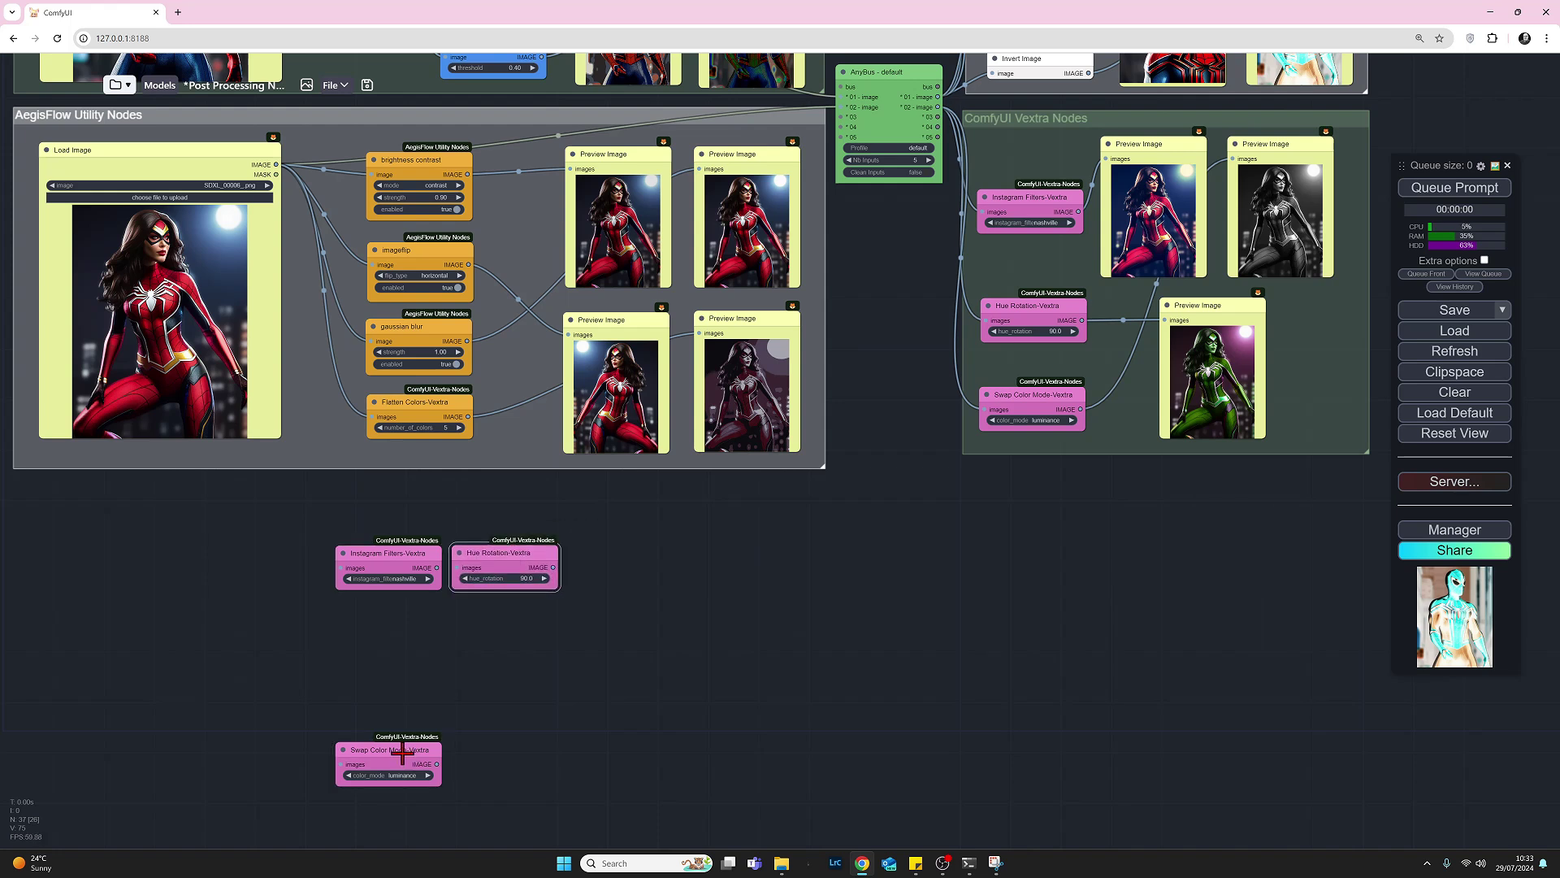
{"action": "left_click_drag", "start_coordinate": [404, 751], "coordinate": [632, 555]}
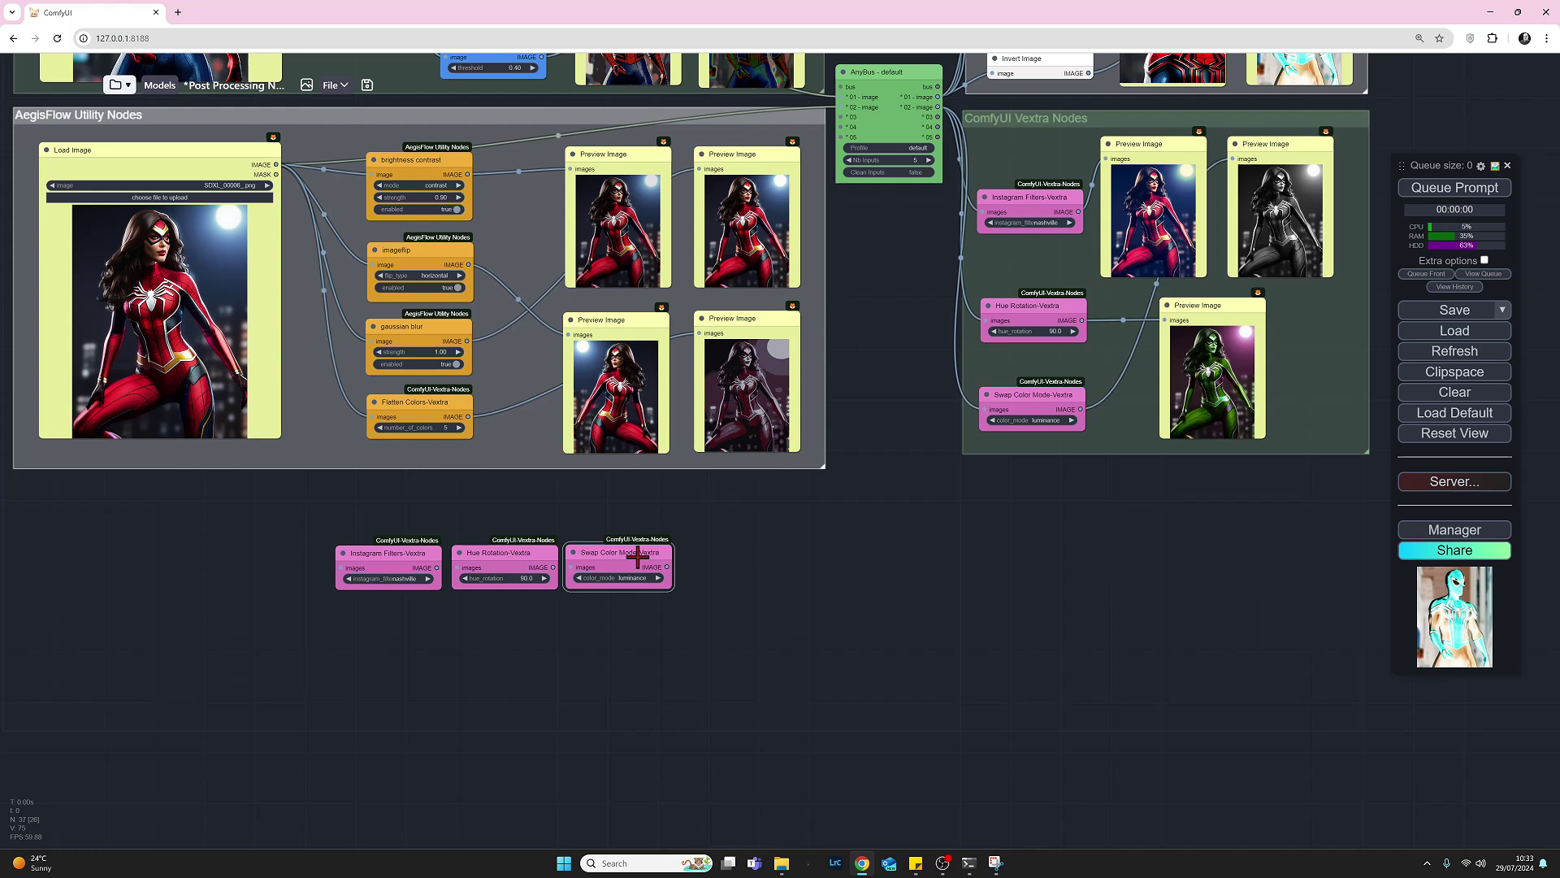
Step: Nudge the Instagram Filters copy slightly right, then select all three loose Vextra copies together
{"action": "left_click", "coordinate": [426, 558]}
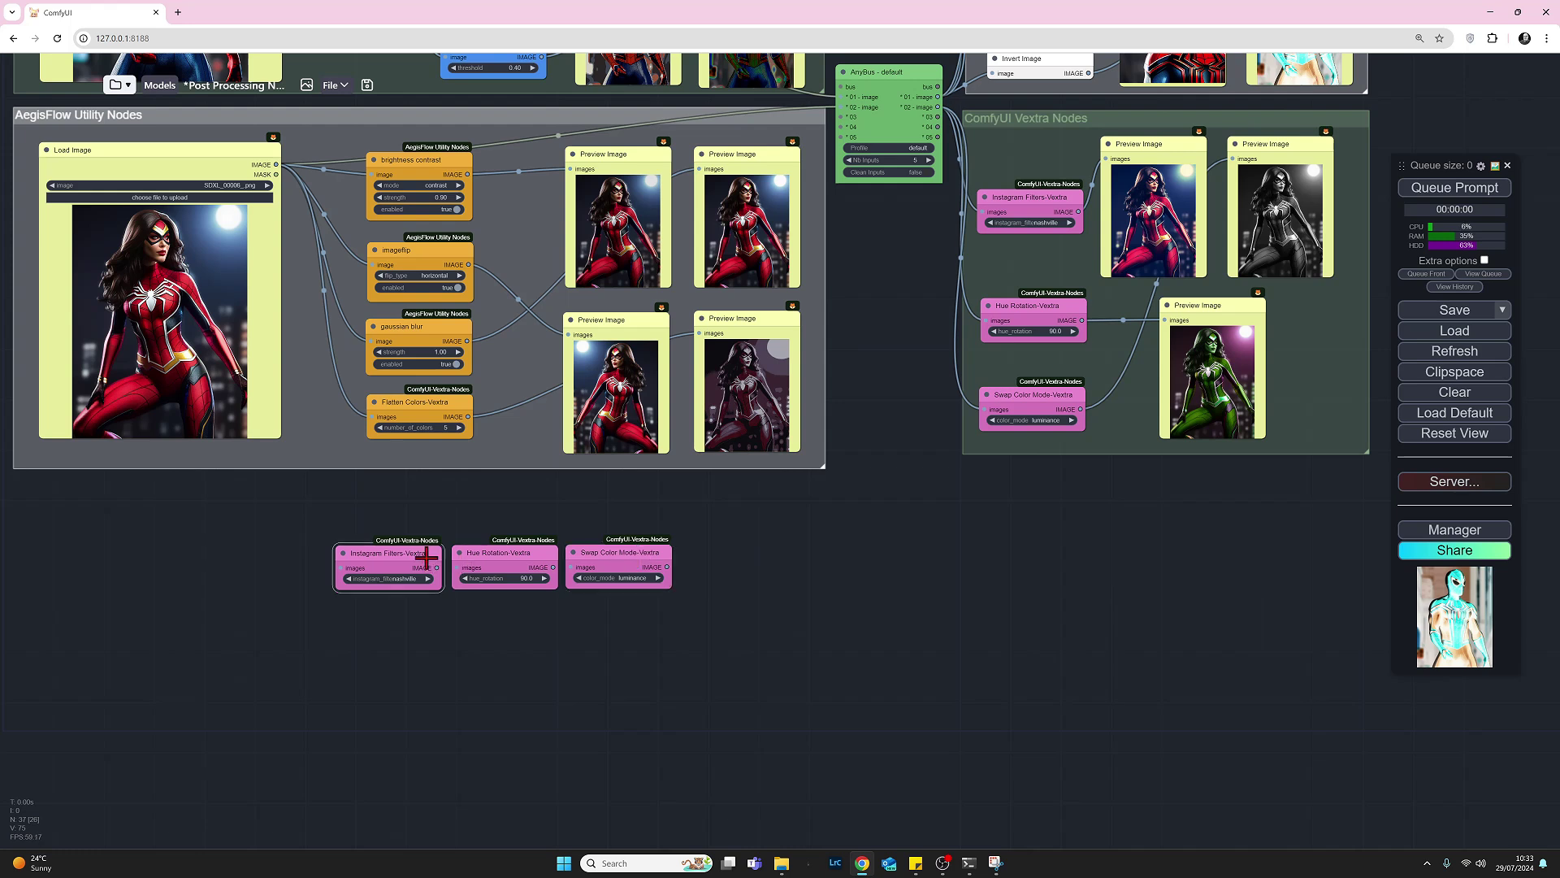
{"action": "left_click_drag", "start_coordinate": [426, 559], "coordinate": [429, 559]}
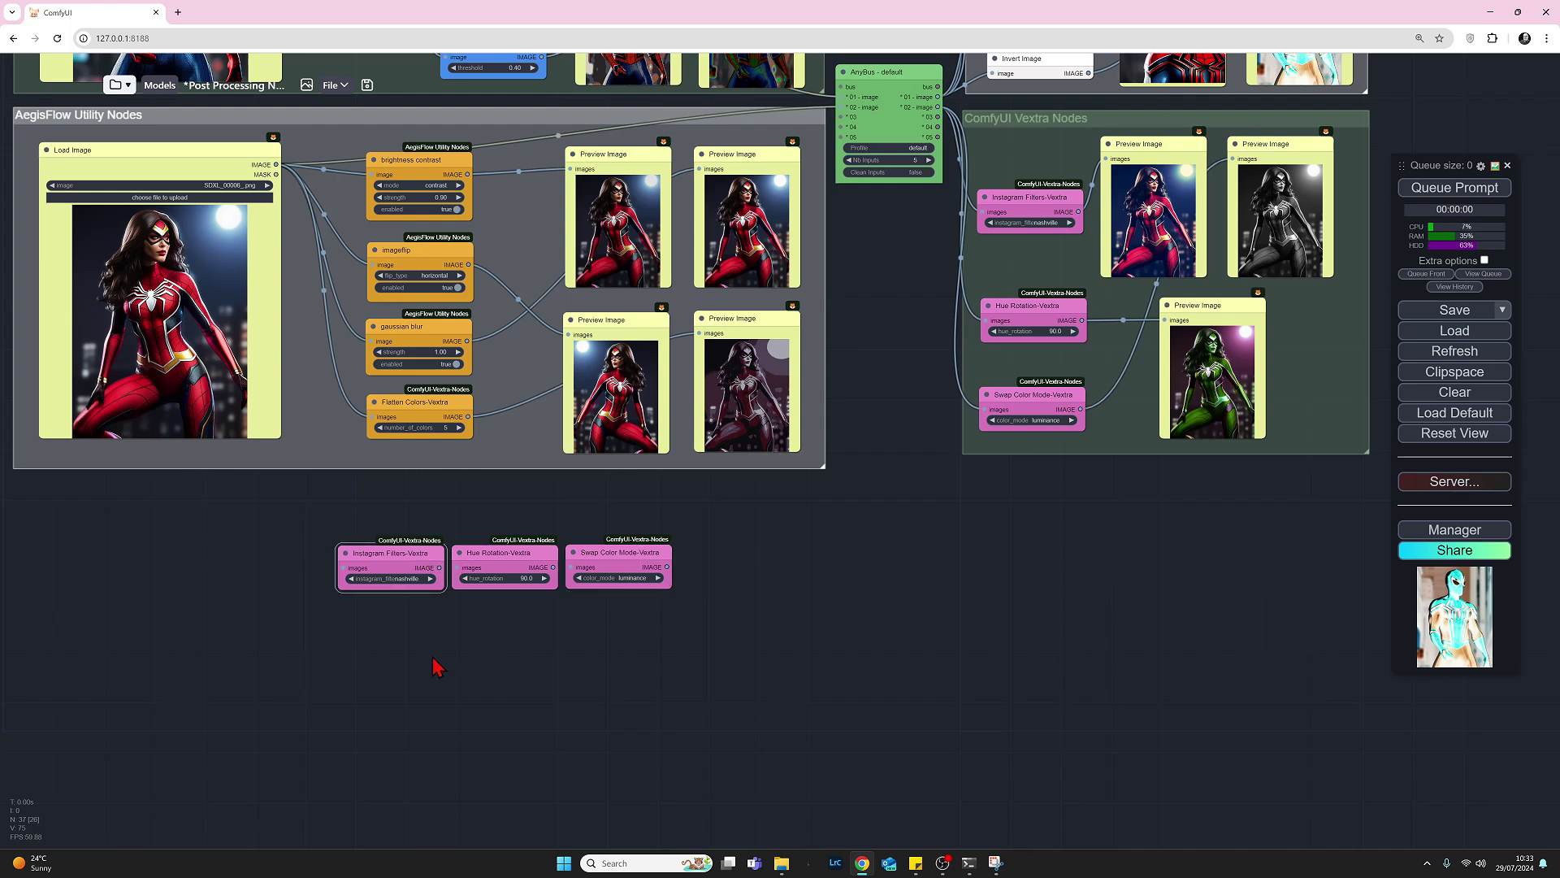
{"action": "left_click", "coordinate": [447, 684]}
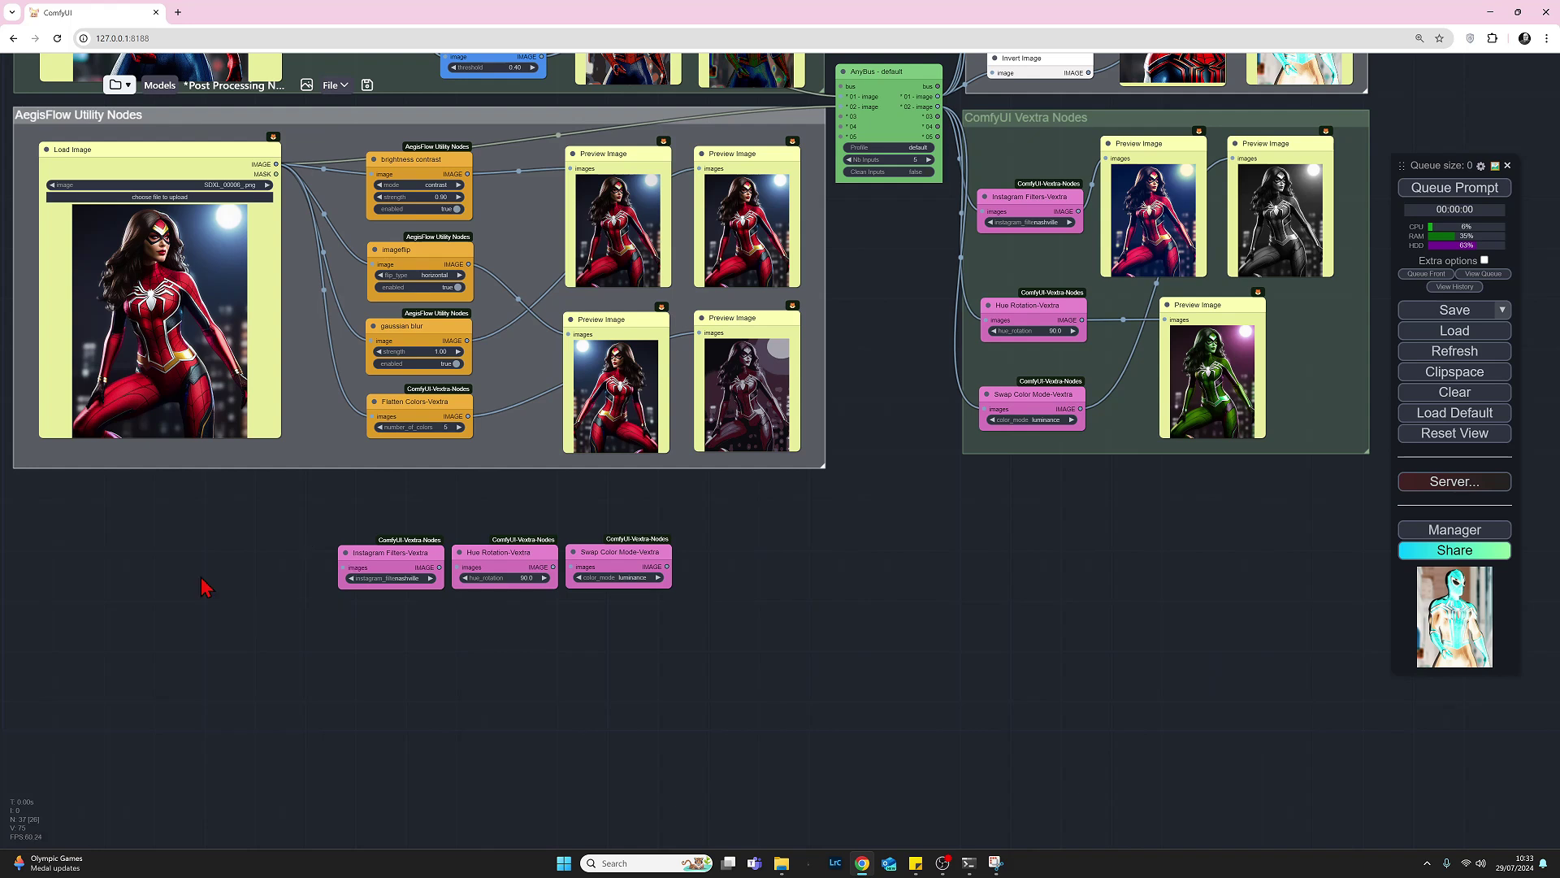
{"action": "left_click", "coordinate": [412, 557], "text": "shift"}
{"action": "left_click", "coordinate": [498, 552], "text": "shift"}
{"action": "left_click", "coordinate": [616, 556], "text": "shift"}
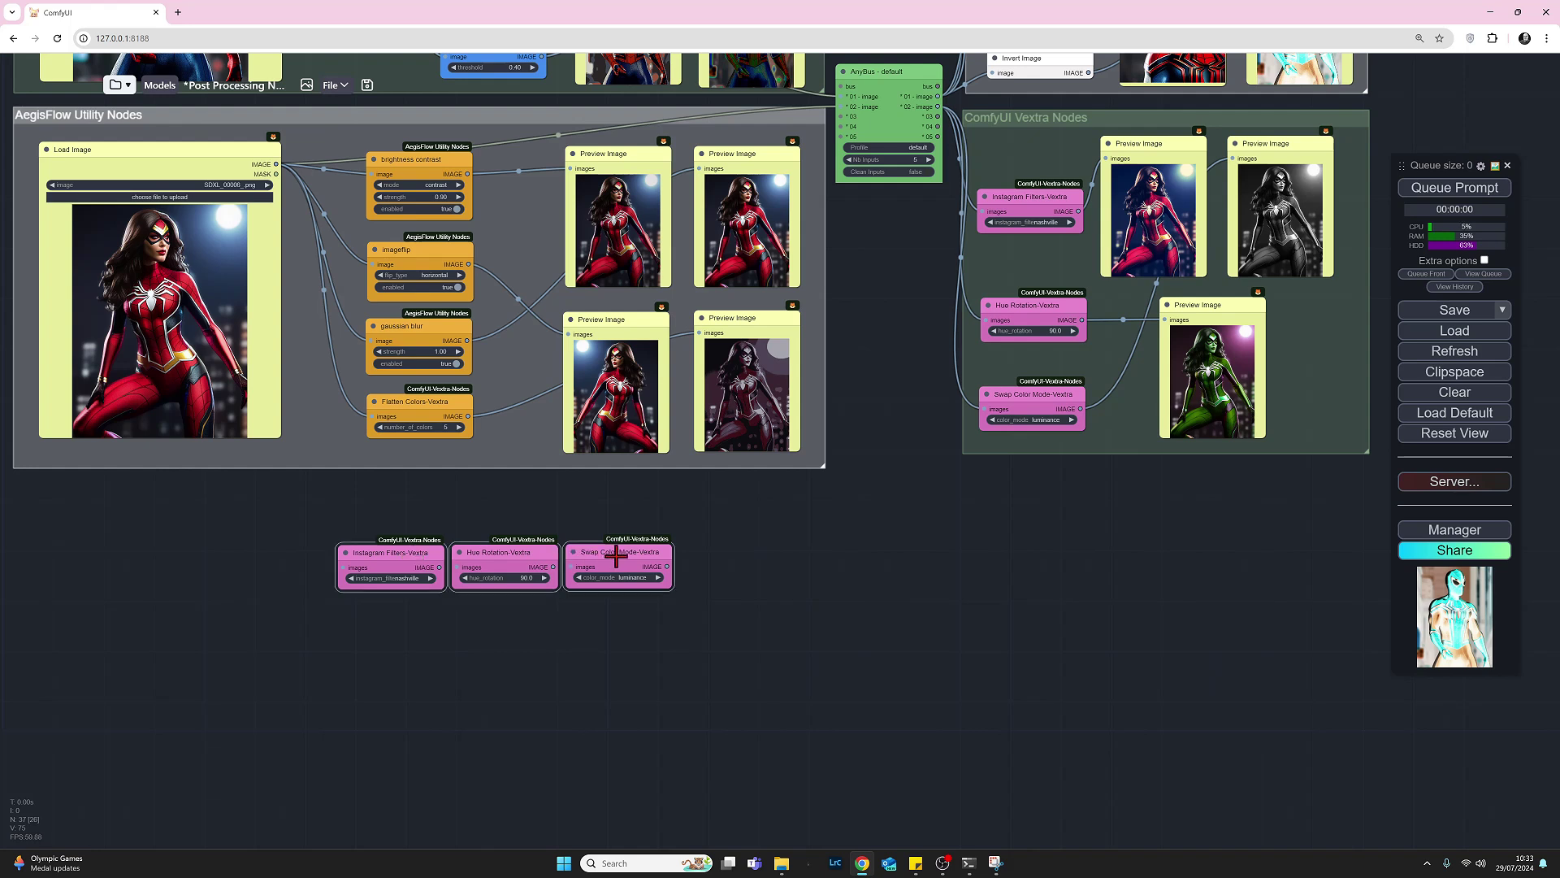
Step: Save the selected Vextra nodes with Save Selected as Template under the name PP1
{"action": "right_click", "coordinate": [739, 573]}
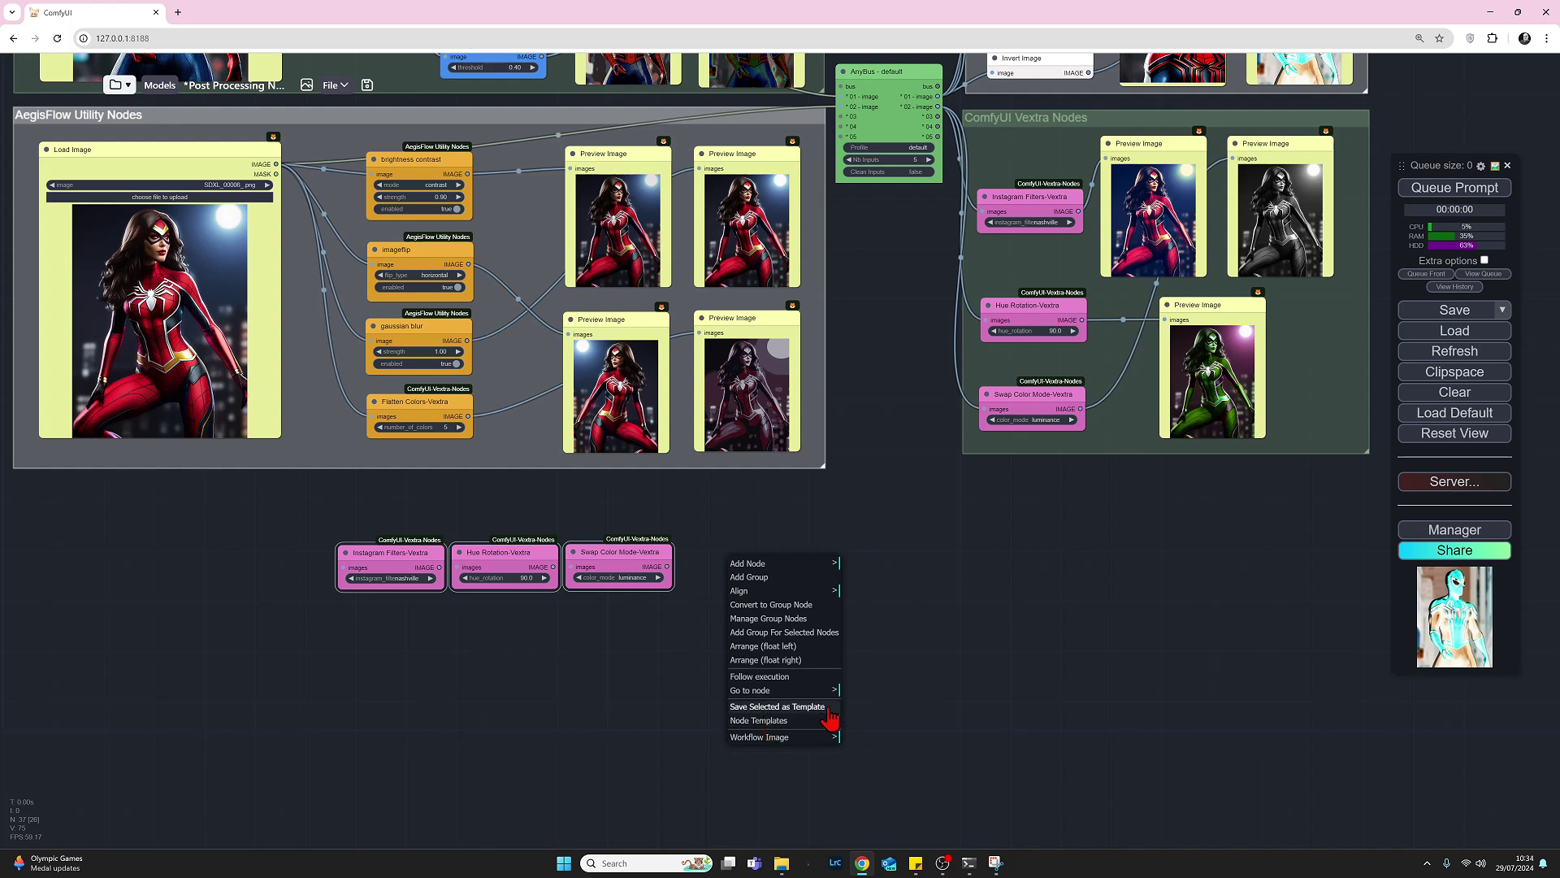
{"action": "left_click", "coordinate": [829, 711]}
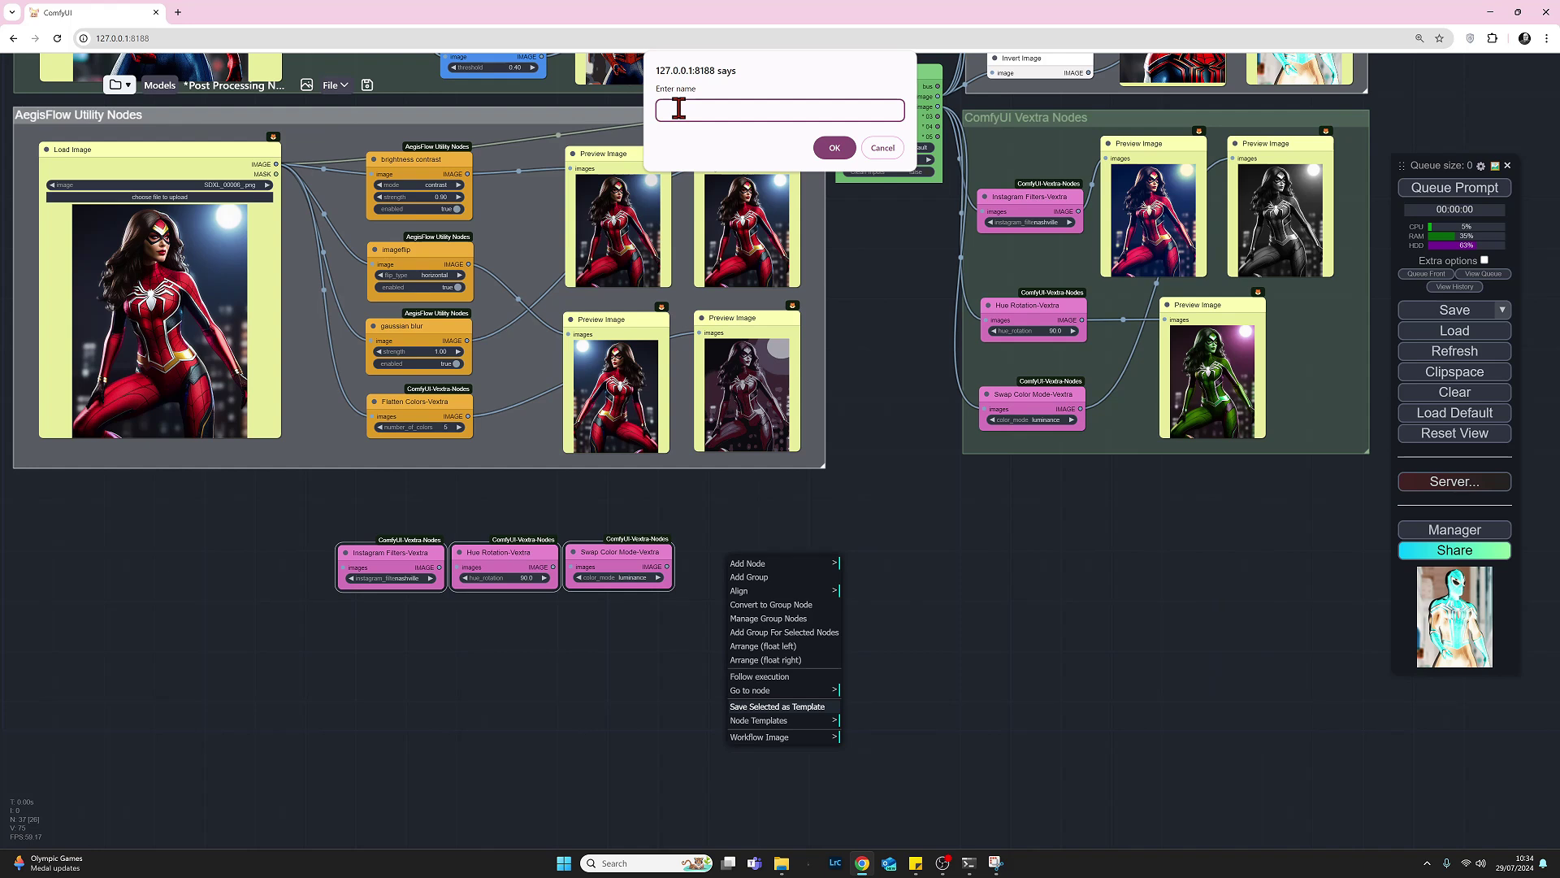
{"action": "left_click", "coordinate": [837, 151]}
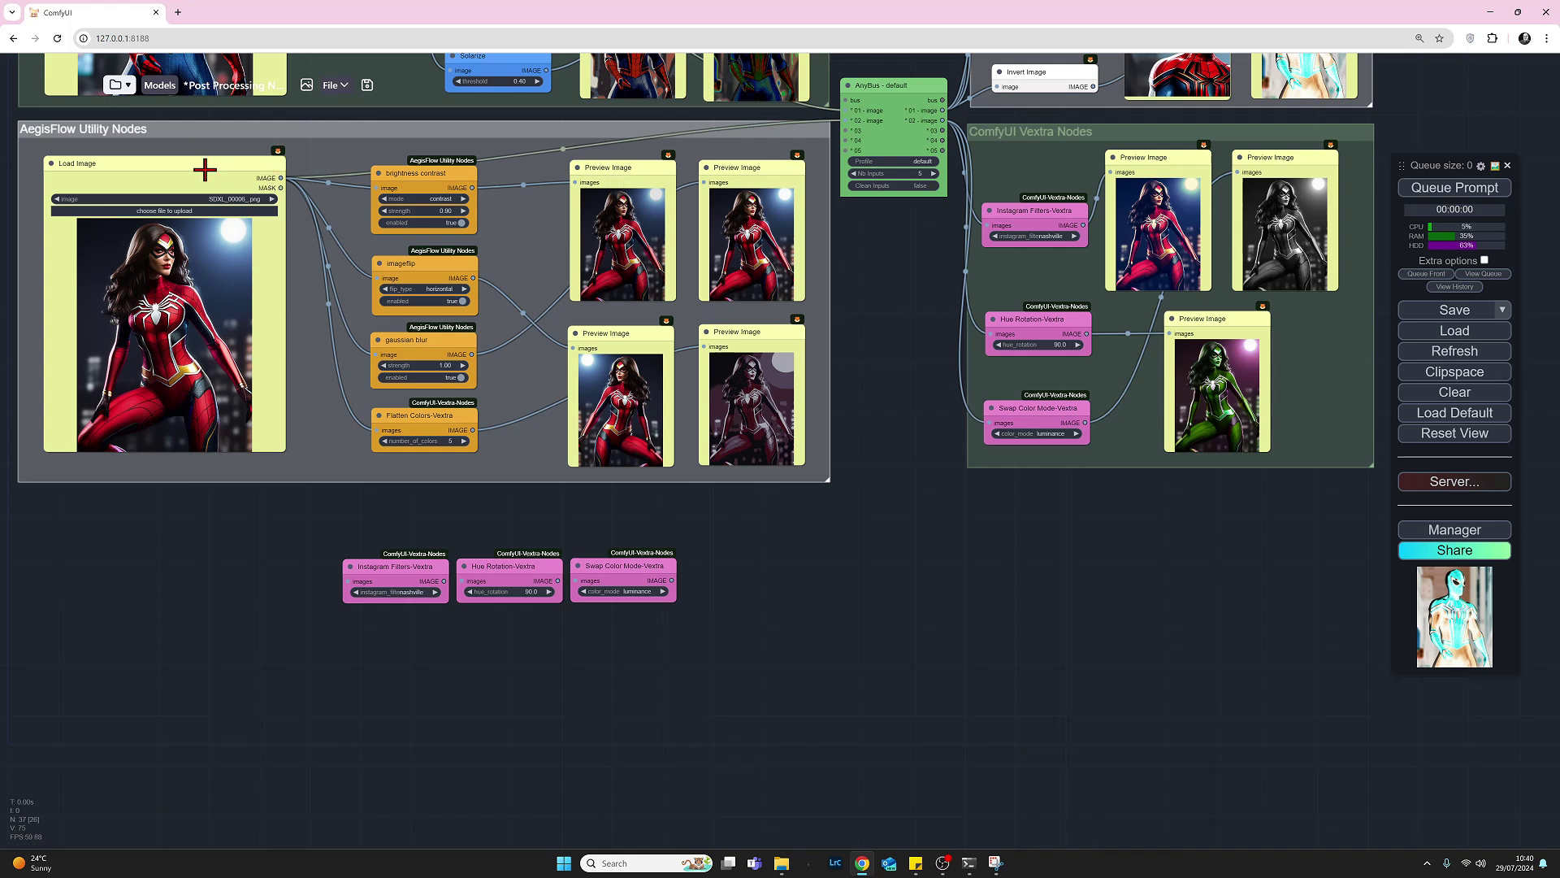
Step: Select AegisFlow's Load Image, brightness contrast and first Preview Image nodes and paste copies
{"action": "left_click", "coordinate": [204, 169]}
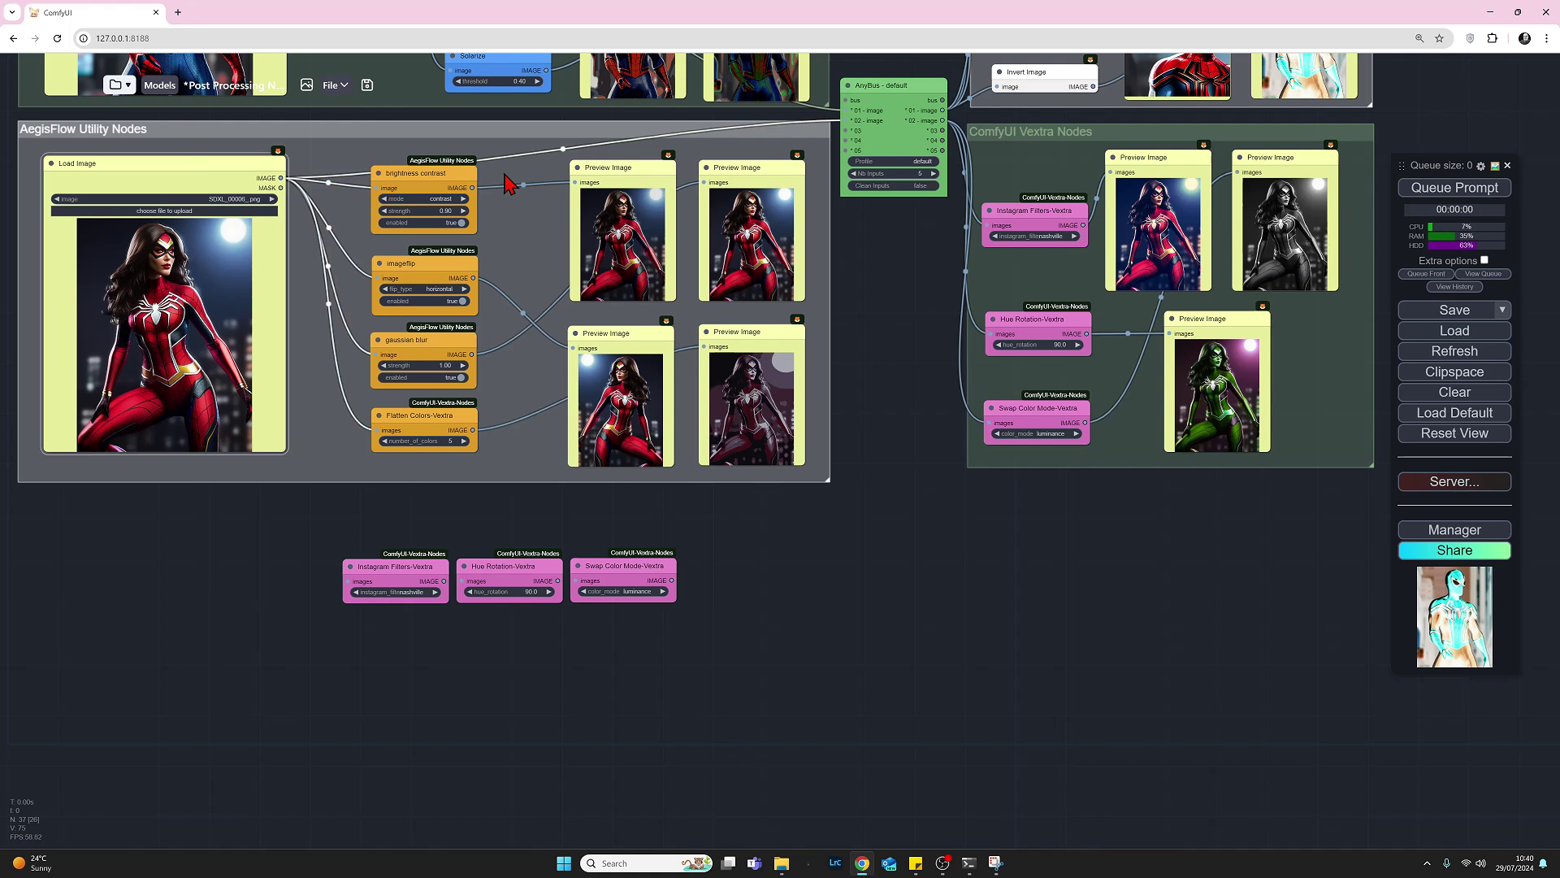
{"action": "left_click", "coordinate": [431, 177]}
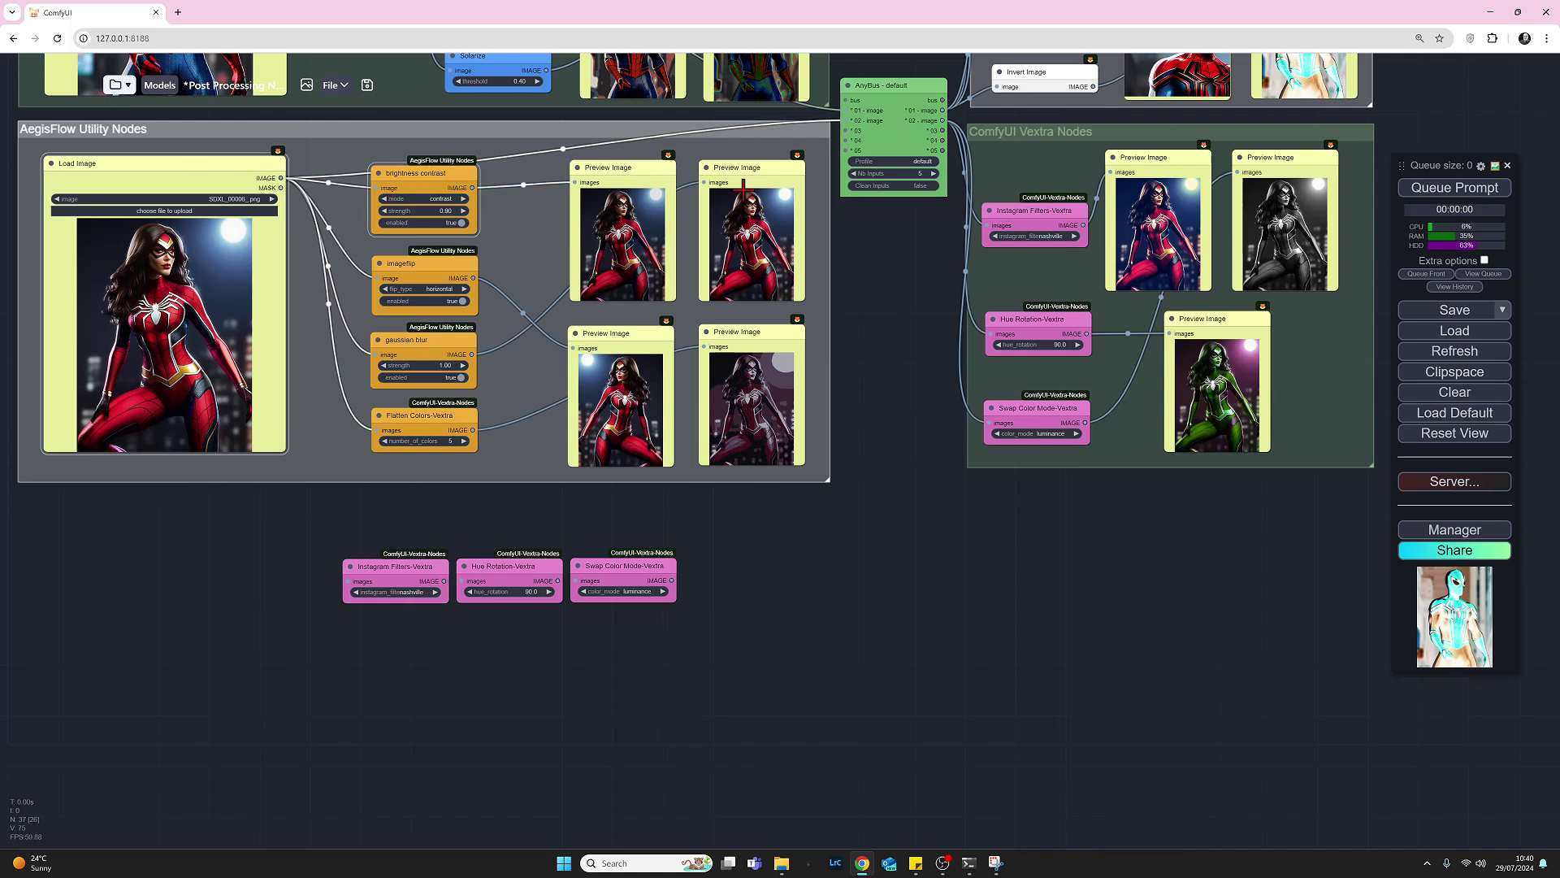
{"action": "left_click", "coordinate": [631, 174], "text": "shift"}
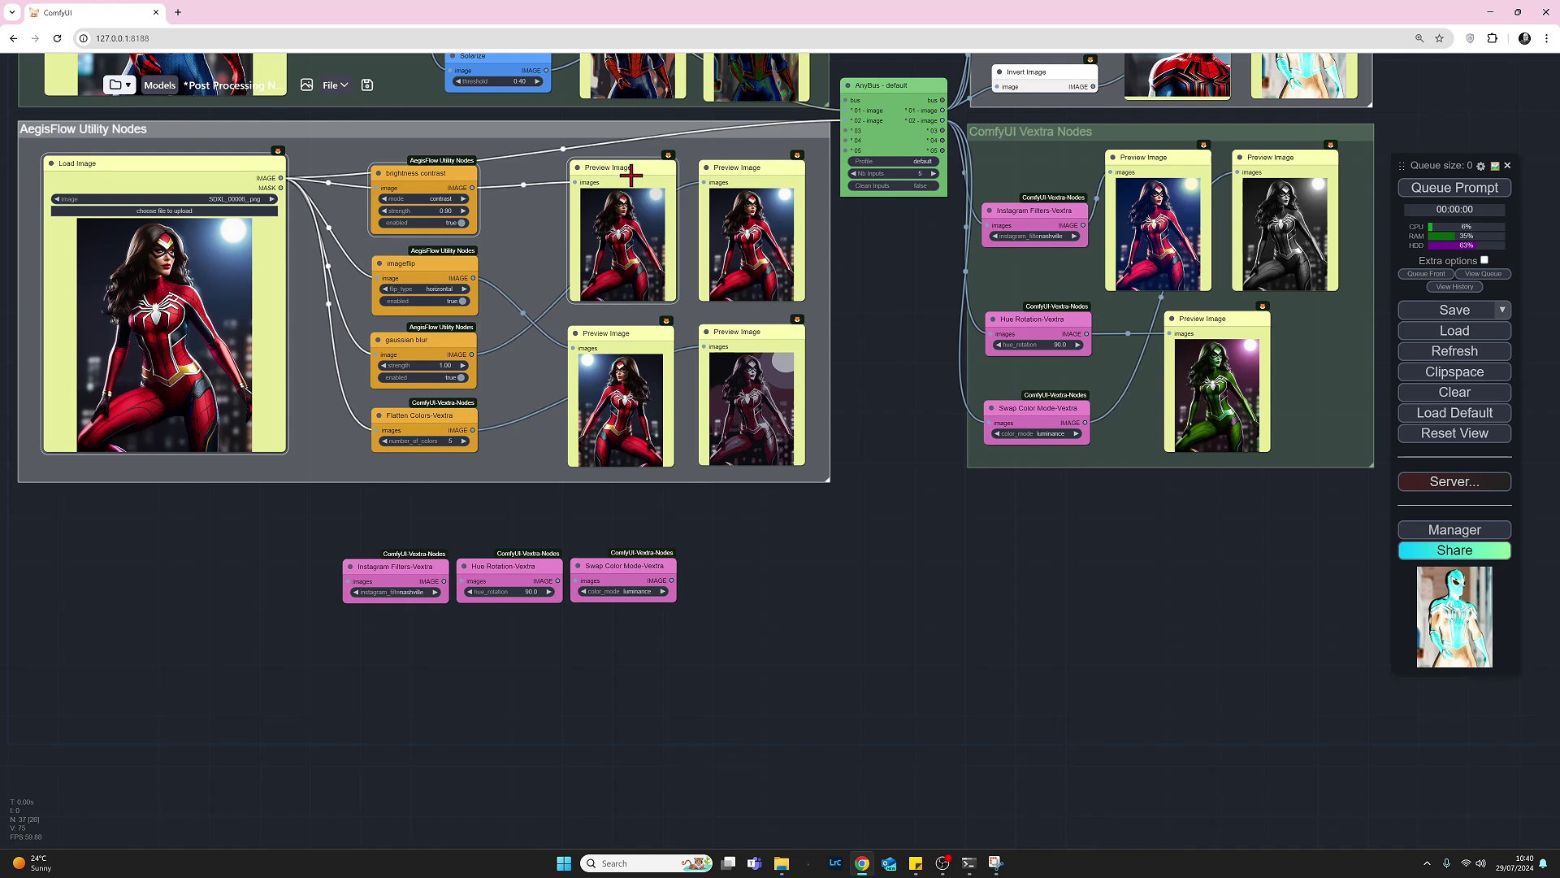
{"action": "key", "text": "ctrl+v"}
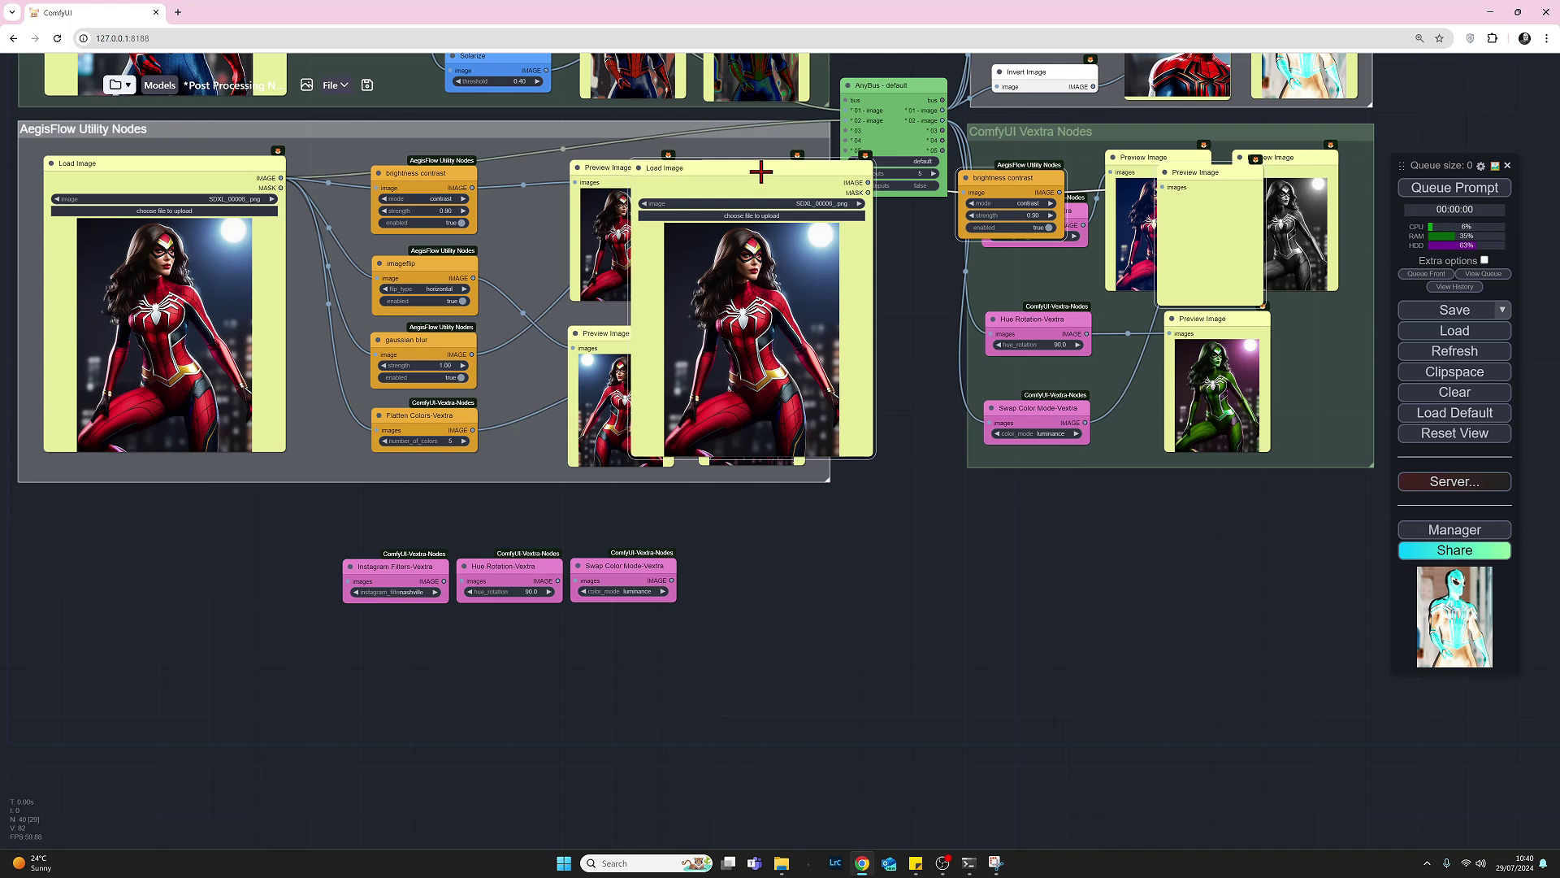
Step: Move the copies below the groups, shrink Load Image and Preview Image, and line all three up
{"action": "left_click_drag", "start_coordinate": [761, 172], "coordinate": [848, 527]}
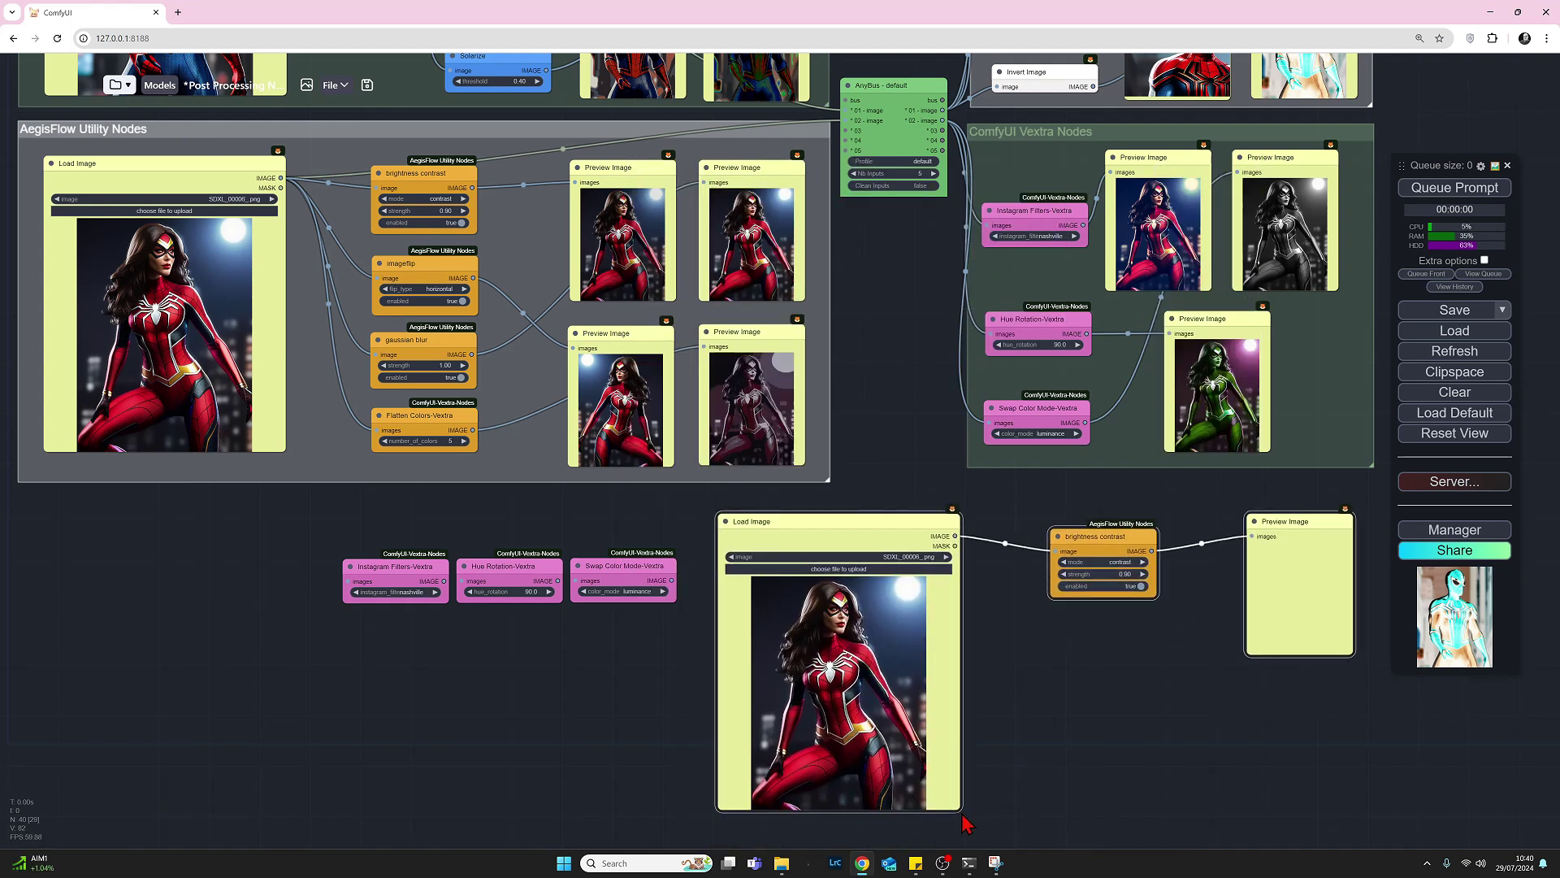
{"action": "left_click_drag", "start_coordinate": [961, 810], "coordinate": [825, 628]}
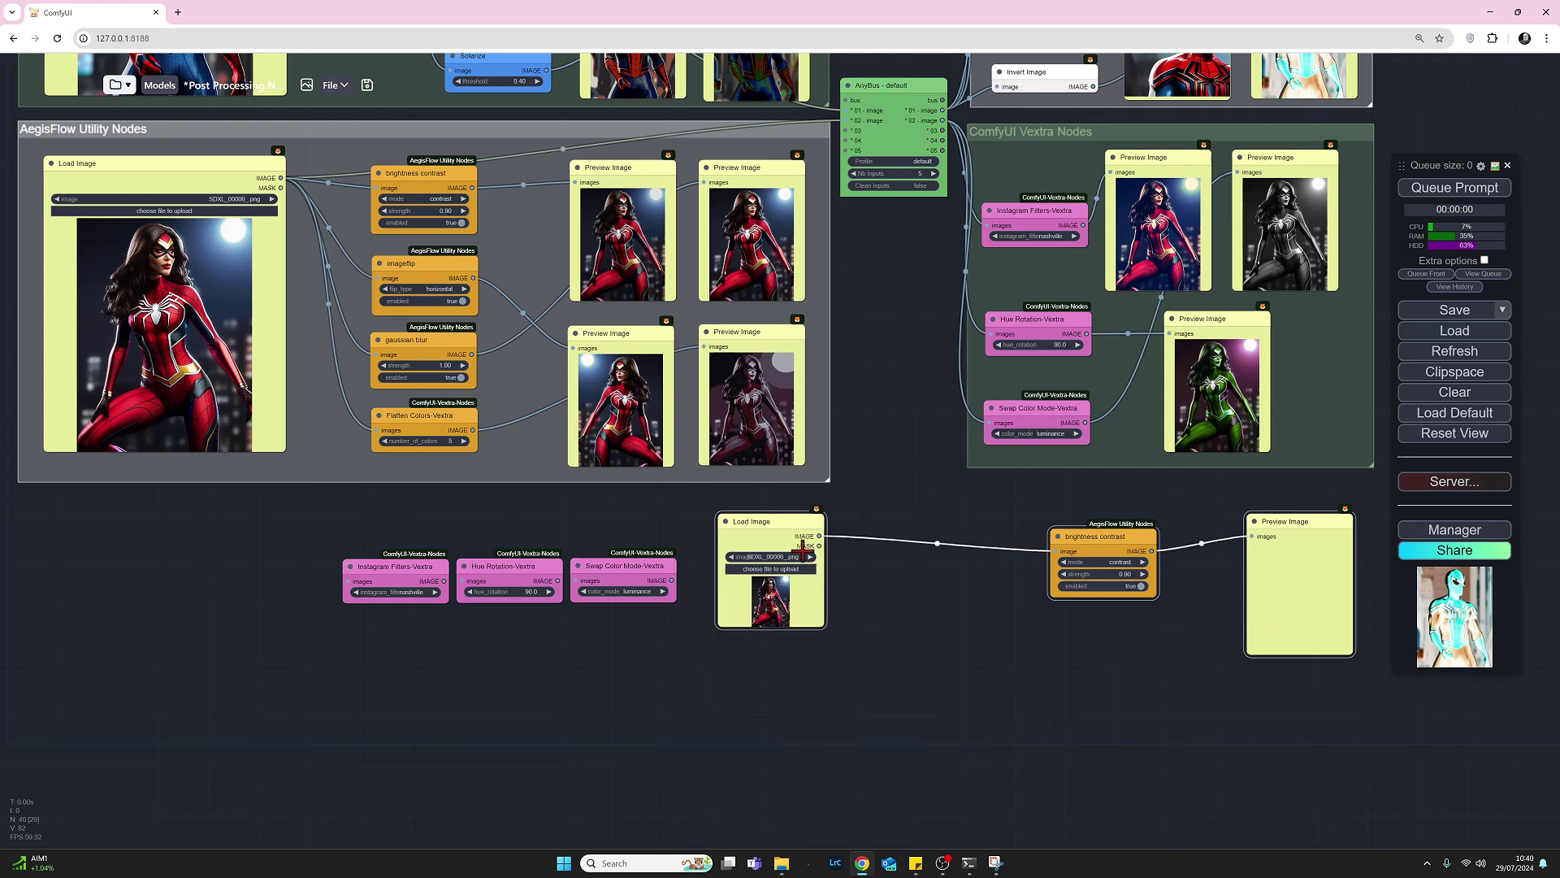
{"action": "left_click_drag", "start_coordinate": [774, 518], "coordinate": [806, 559]}
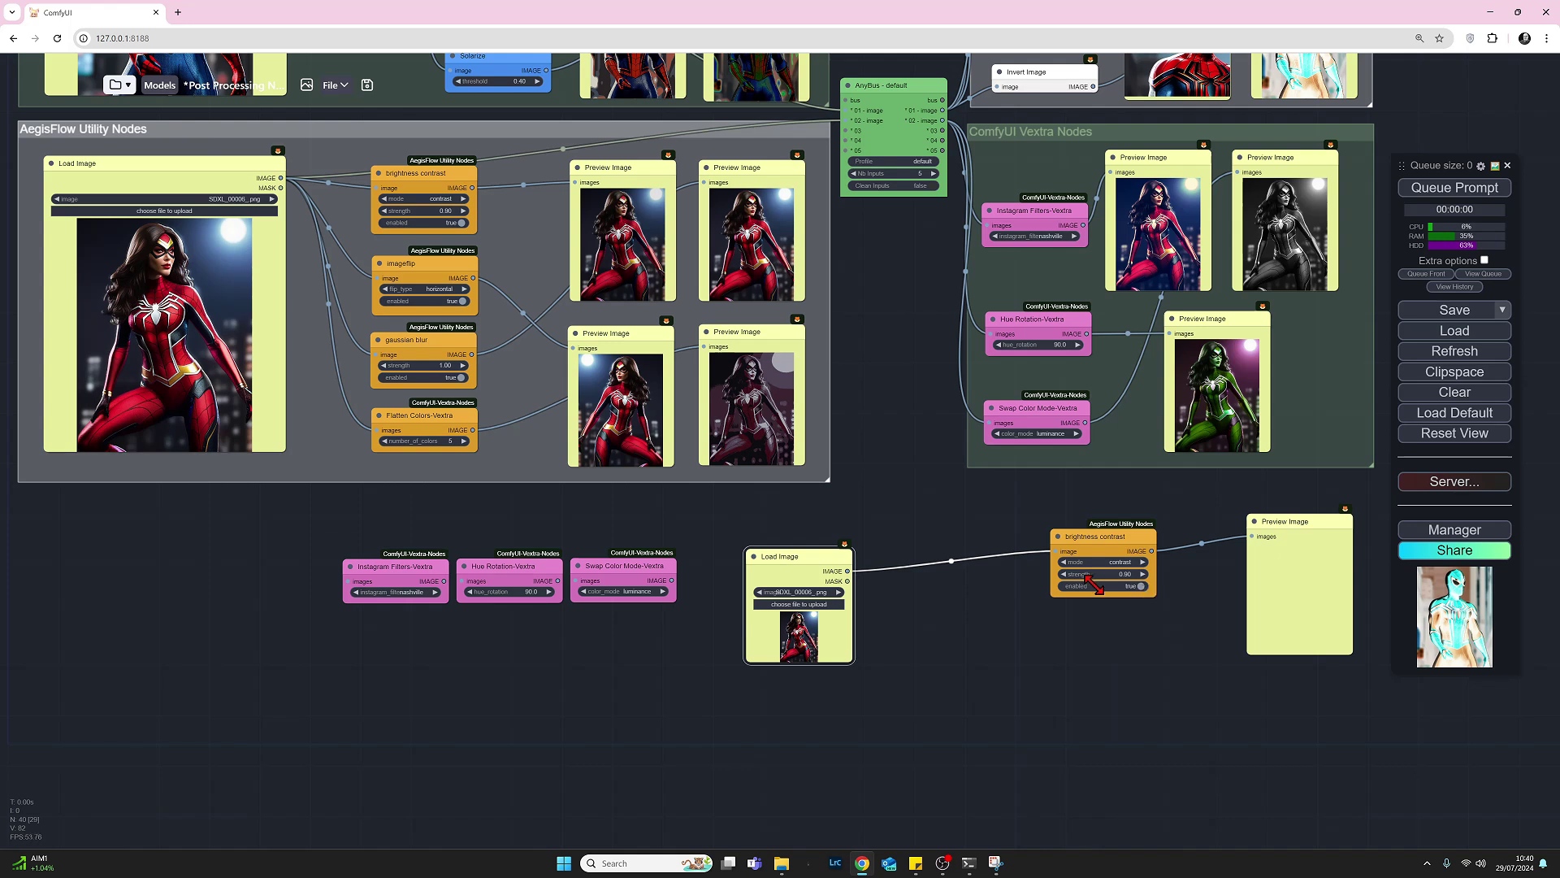
{"action": "left_click_drag", "start_coordinate": [1105, 543], "coordinate": [920, 567]}
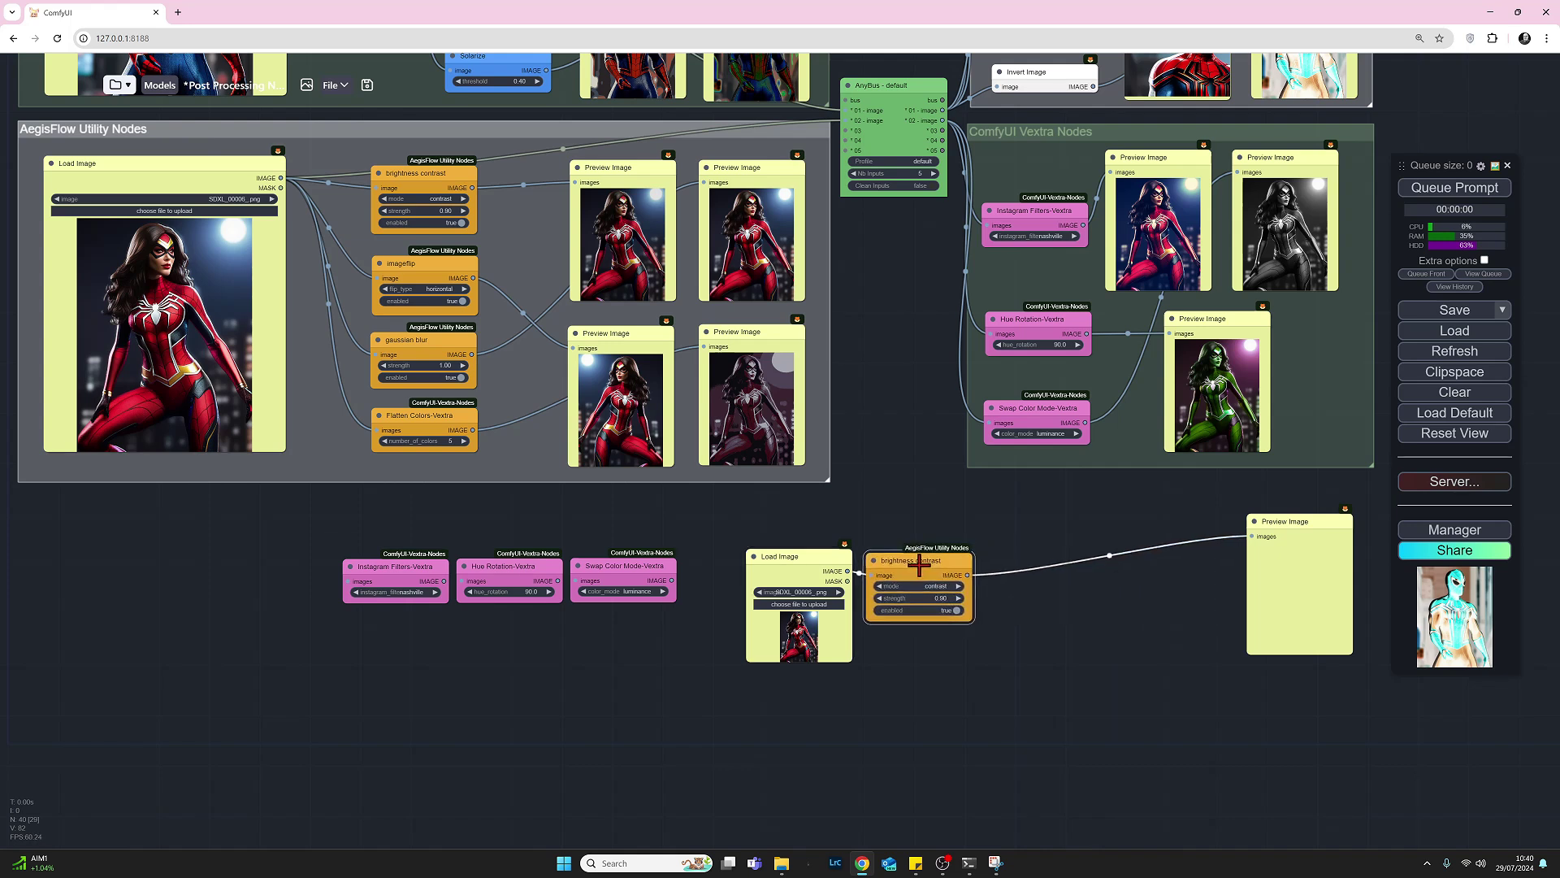
{"action": "left_click_drag", "start_coordinate": [1321, 530], "coordinate": [1079, 572]}
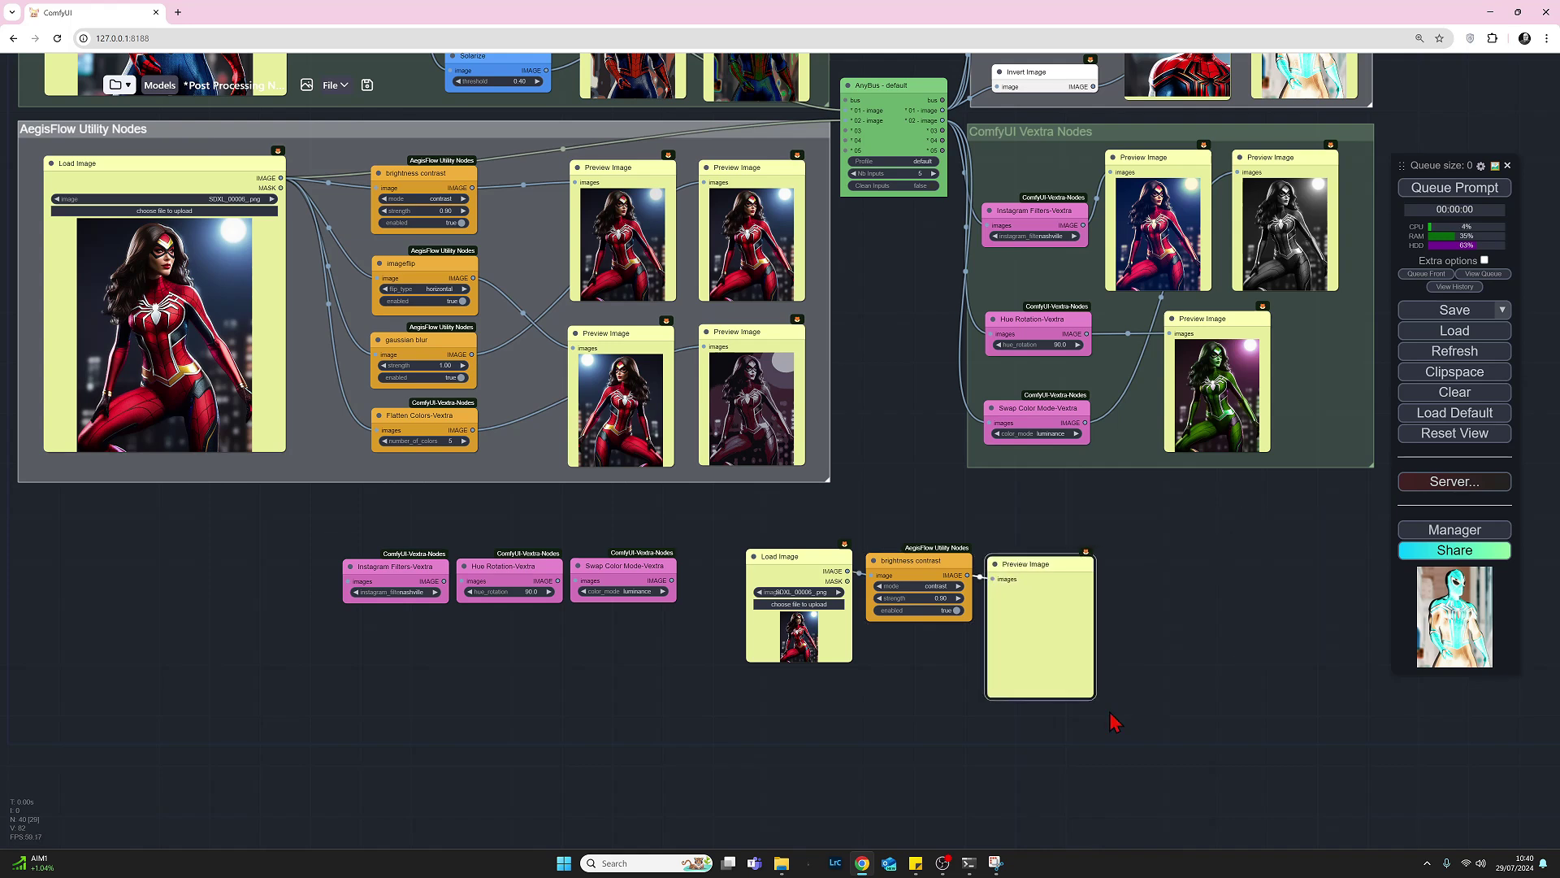
{"action": "left_click_drag", "start_coordinate": [1092, 695], "coordinate": [1071, 671]}
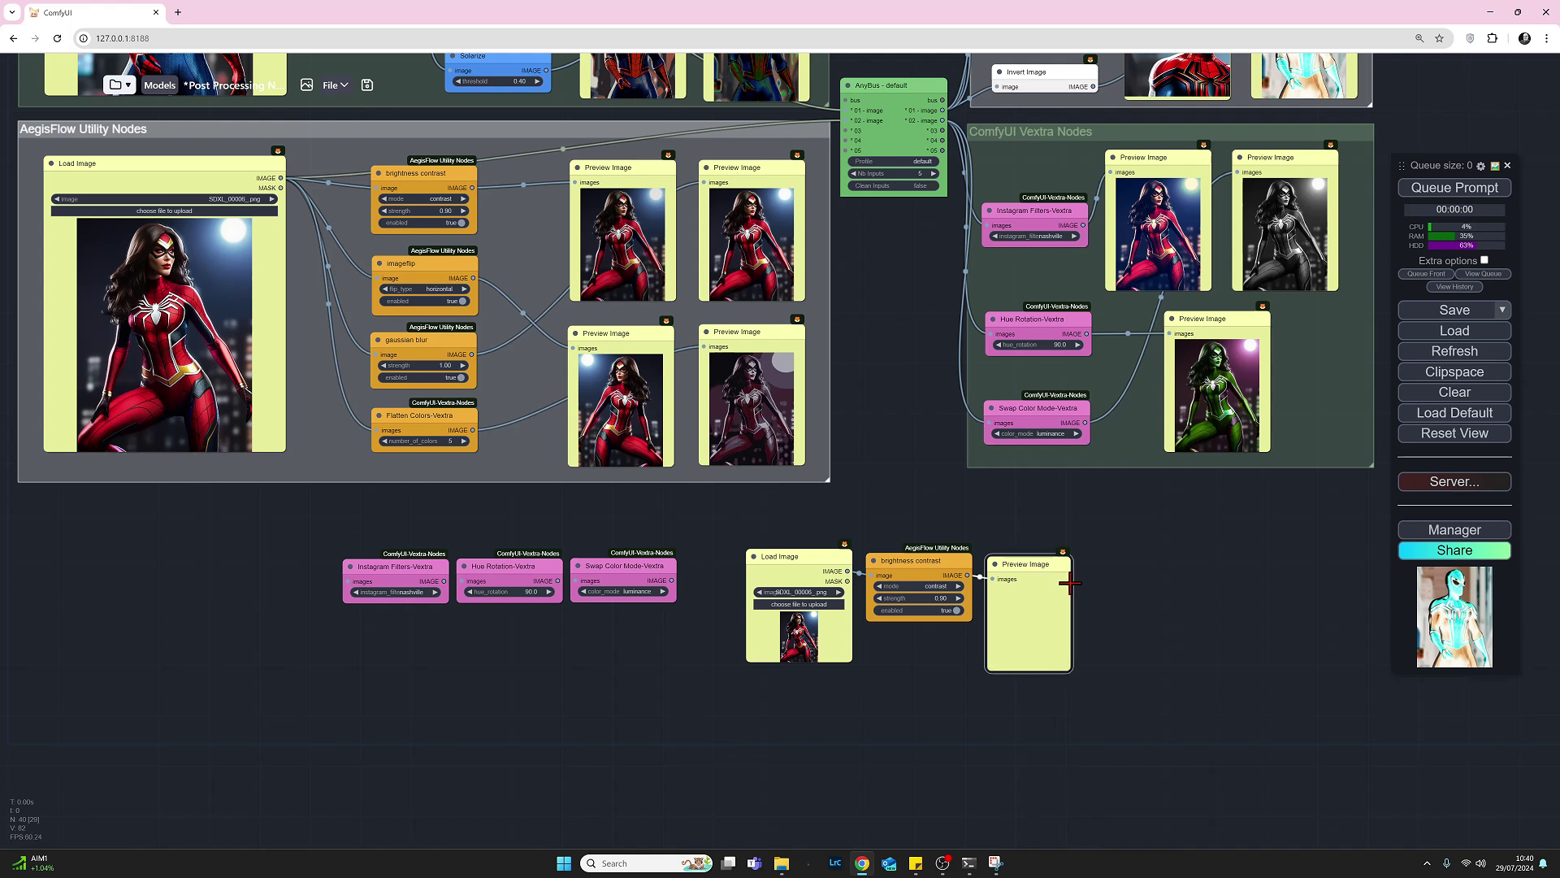
{"action": "left_click_drag", "start_coordinate": [1048, 562], "coordinate": [1053, 560]}
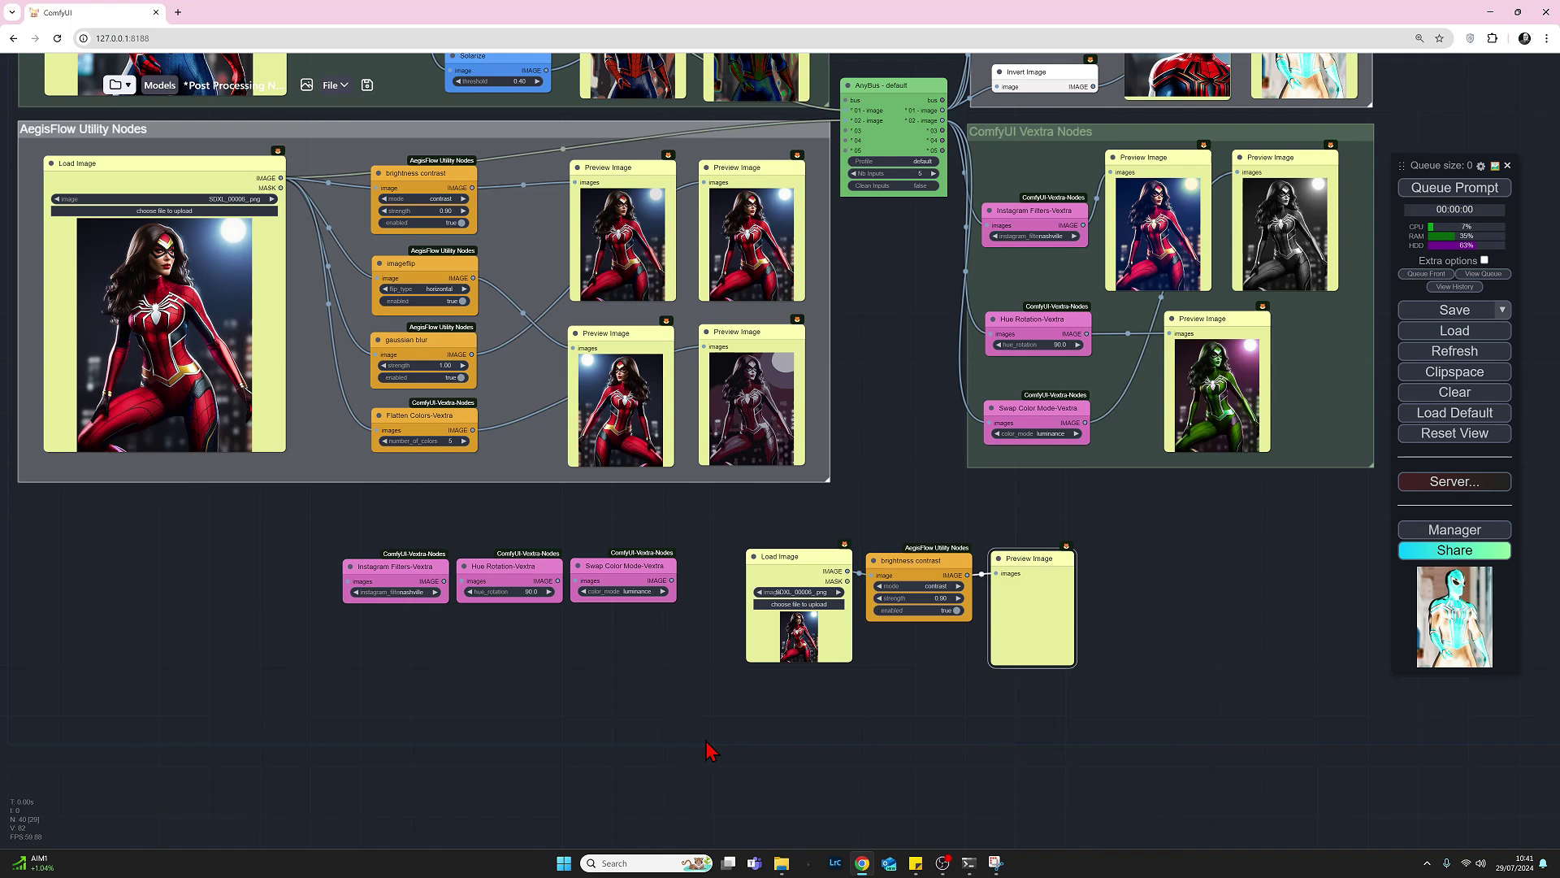
Step: Select the three copied nodes and save them with Save Selected as Template as PP2
{"action": "left_click", "coordinate": [818, 569]}
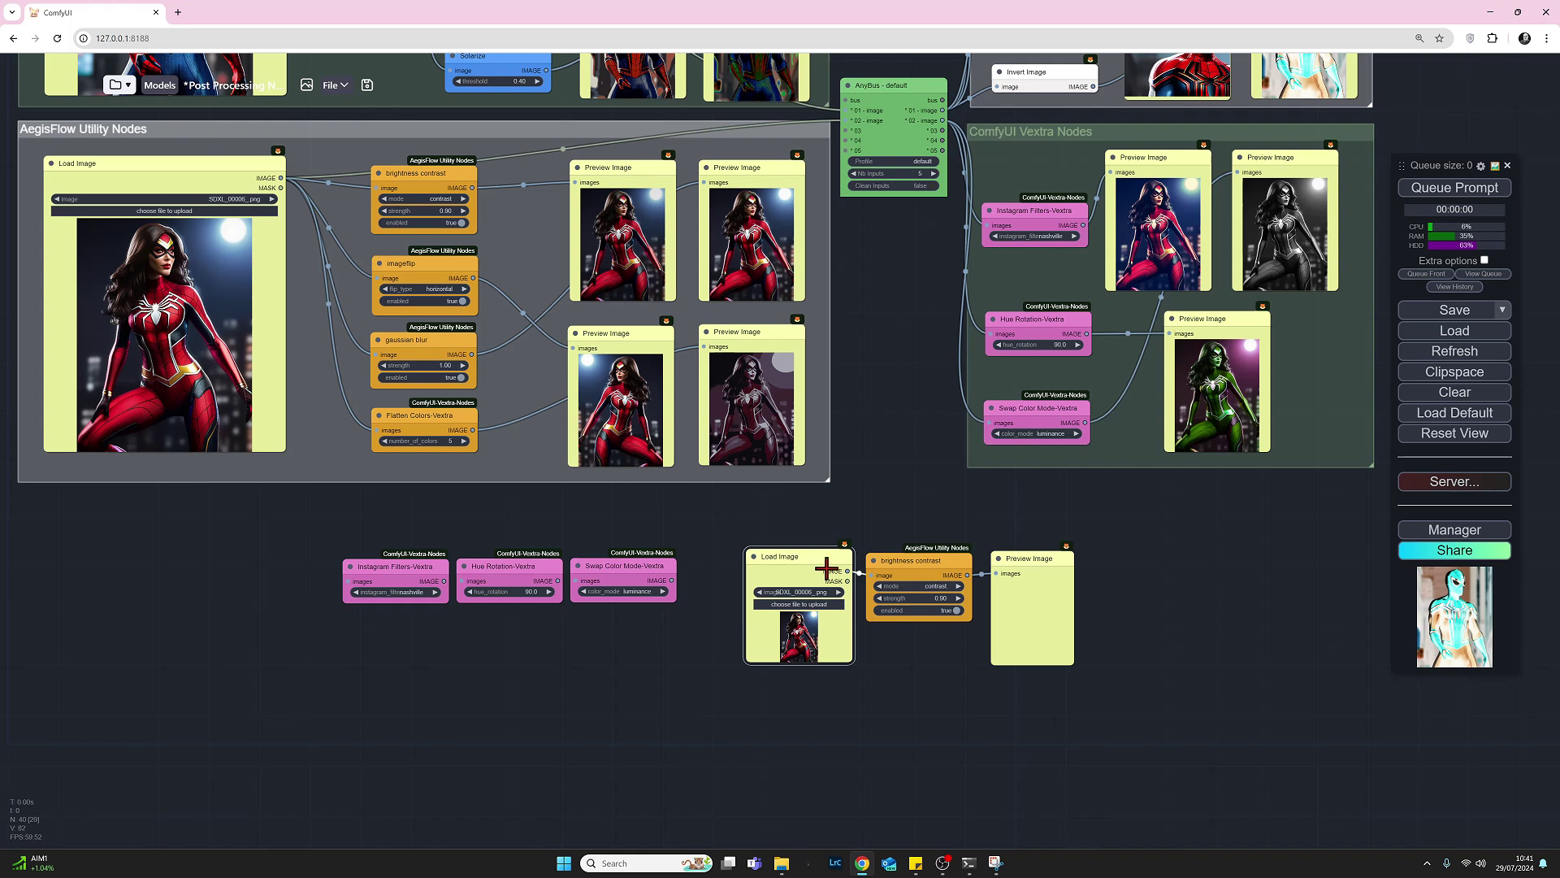
{"action": "left_click", "coordinate": [932, 560], "text": "shift"}
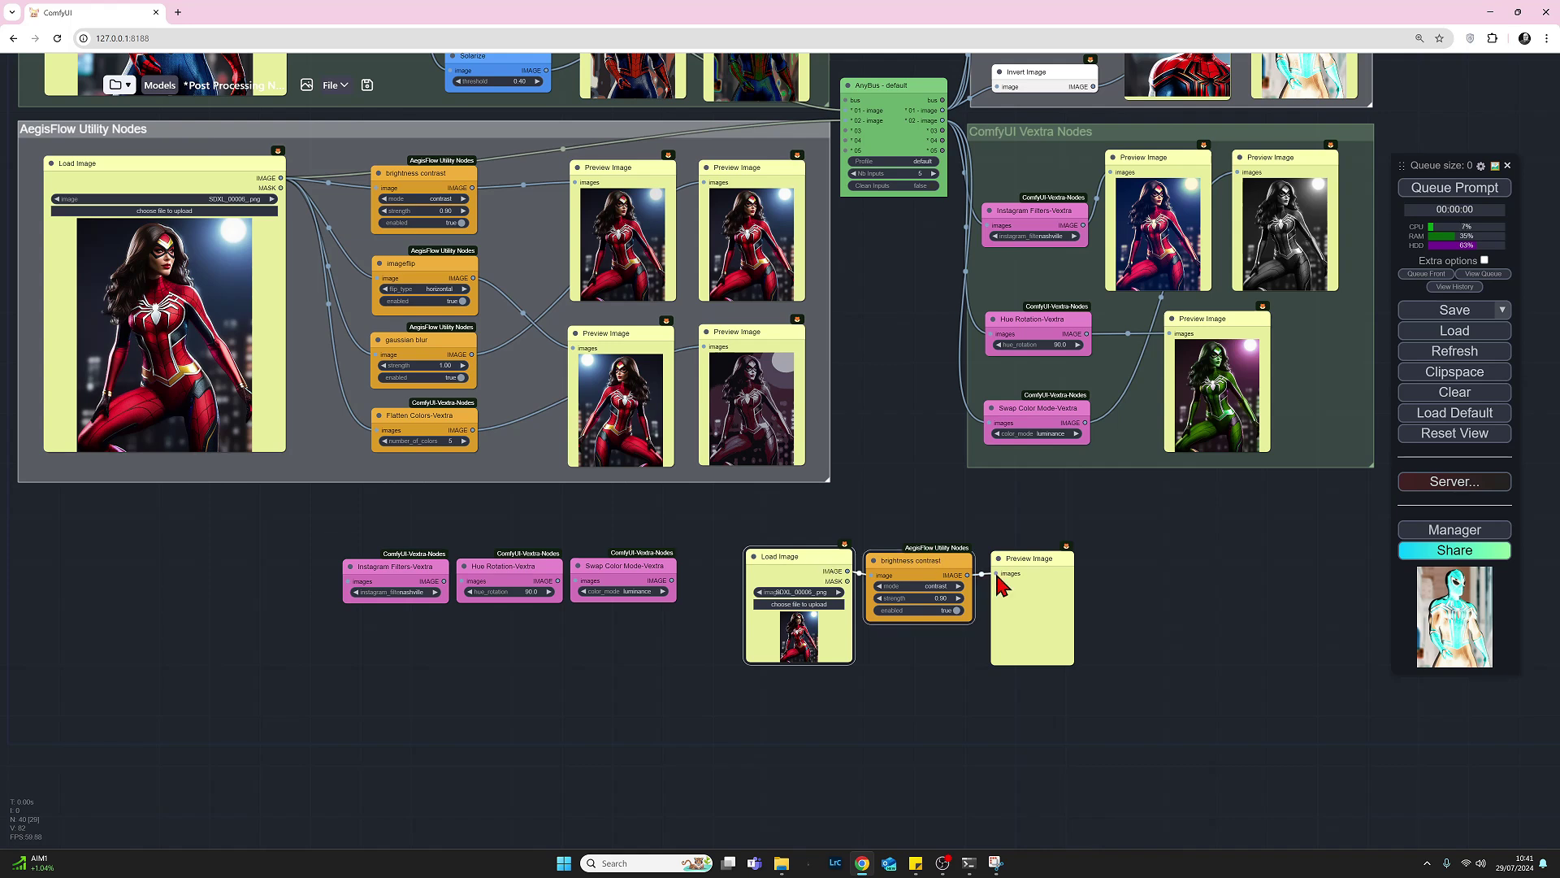
{"action": "left_click", "coordinate": [1022, 566], "text": "shift"}
{"action": "right_click", "coordinate": [1117, 551]}
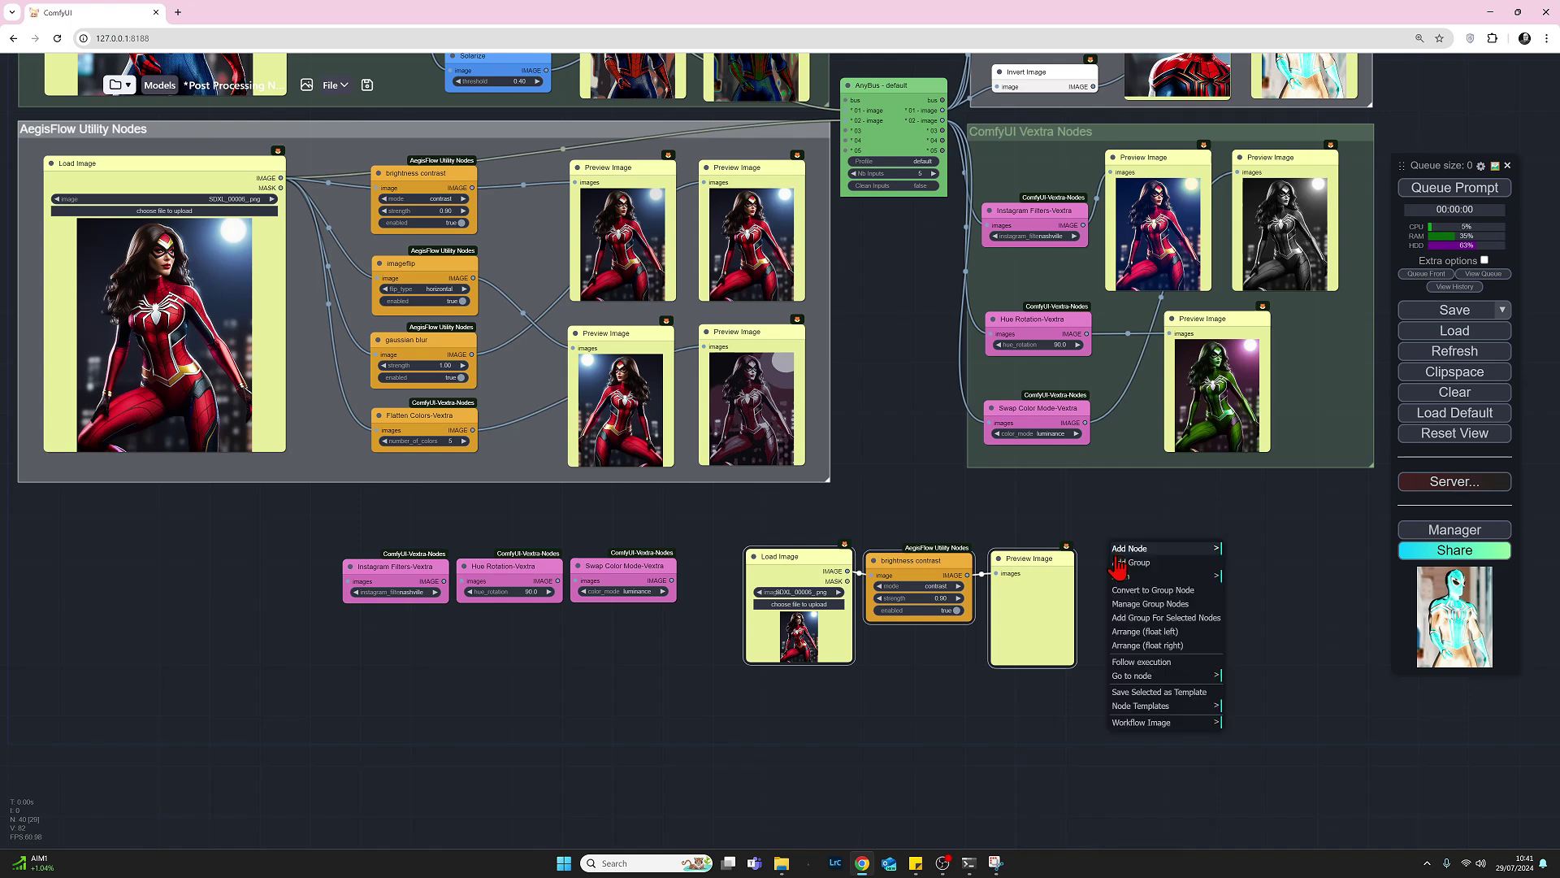
{"action": "left_click", "coordinate": [1156, 695]}
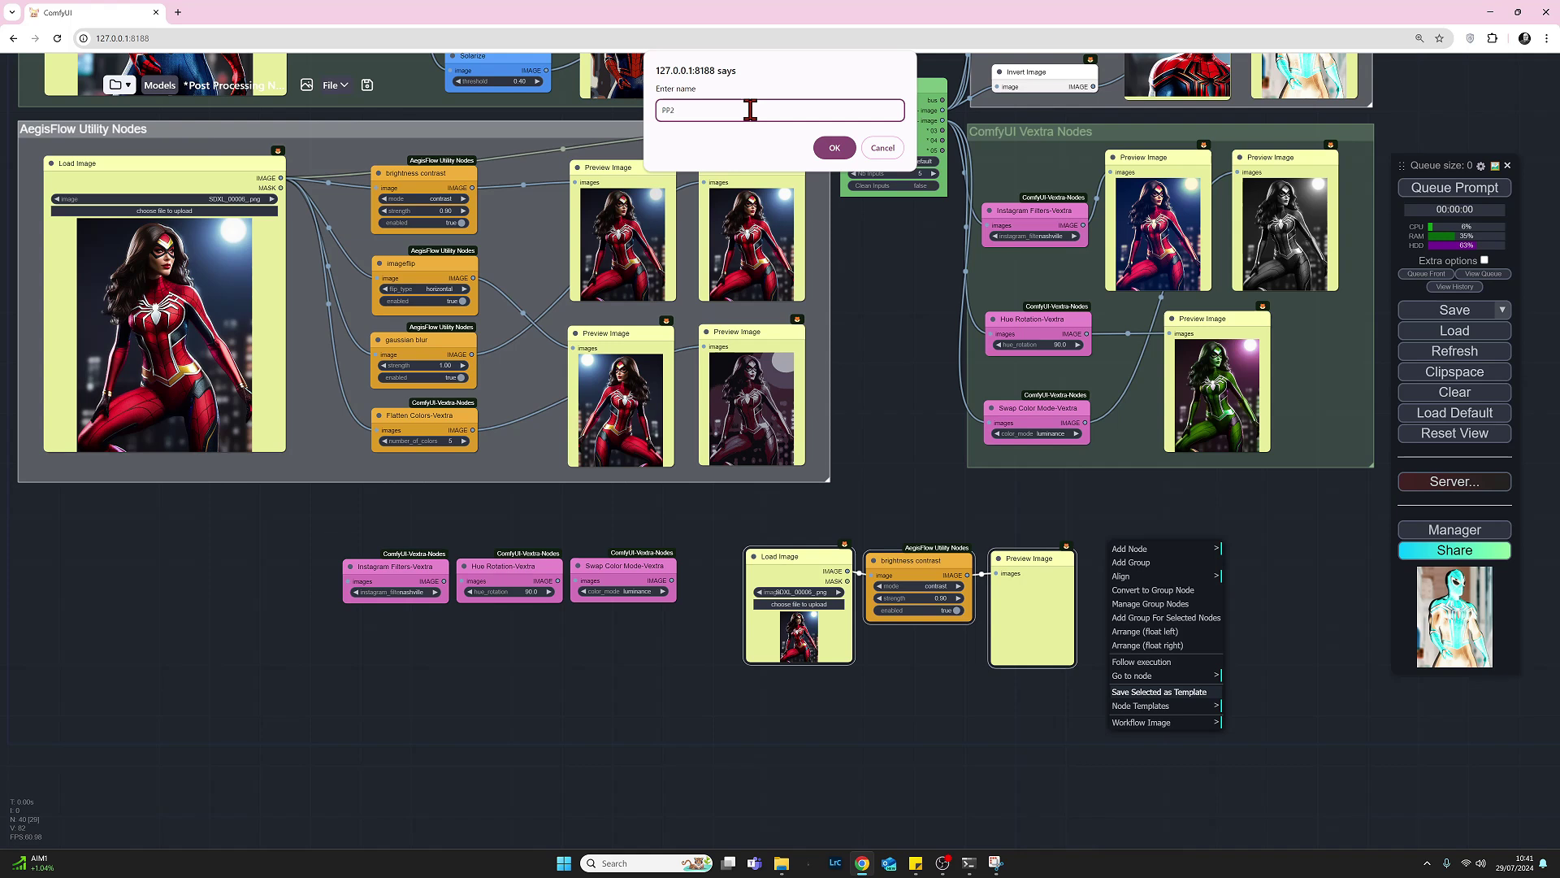
{"action": "left_click", "coordinate": [837, 148]}
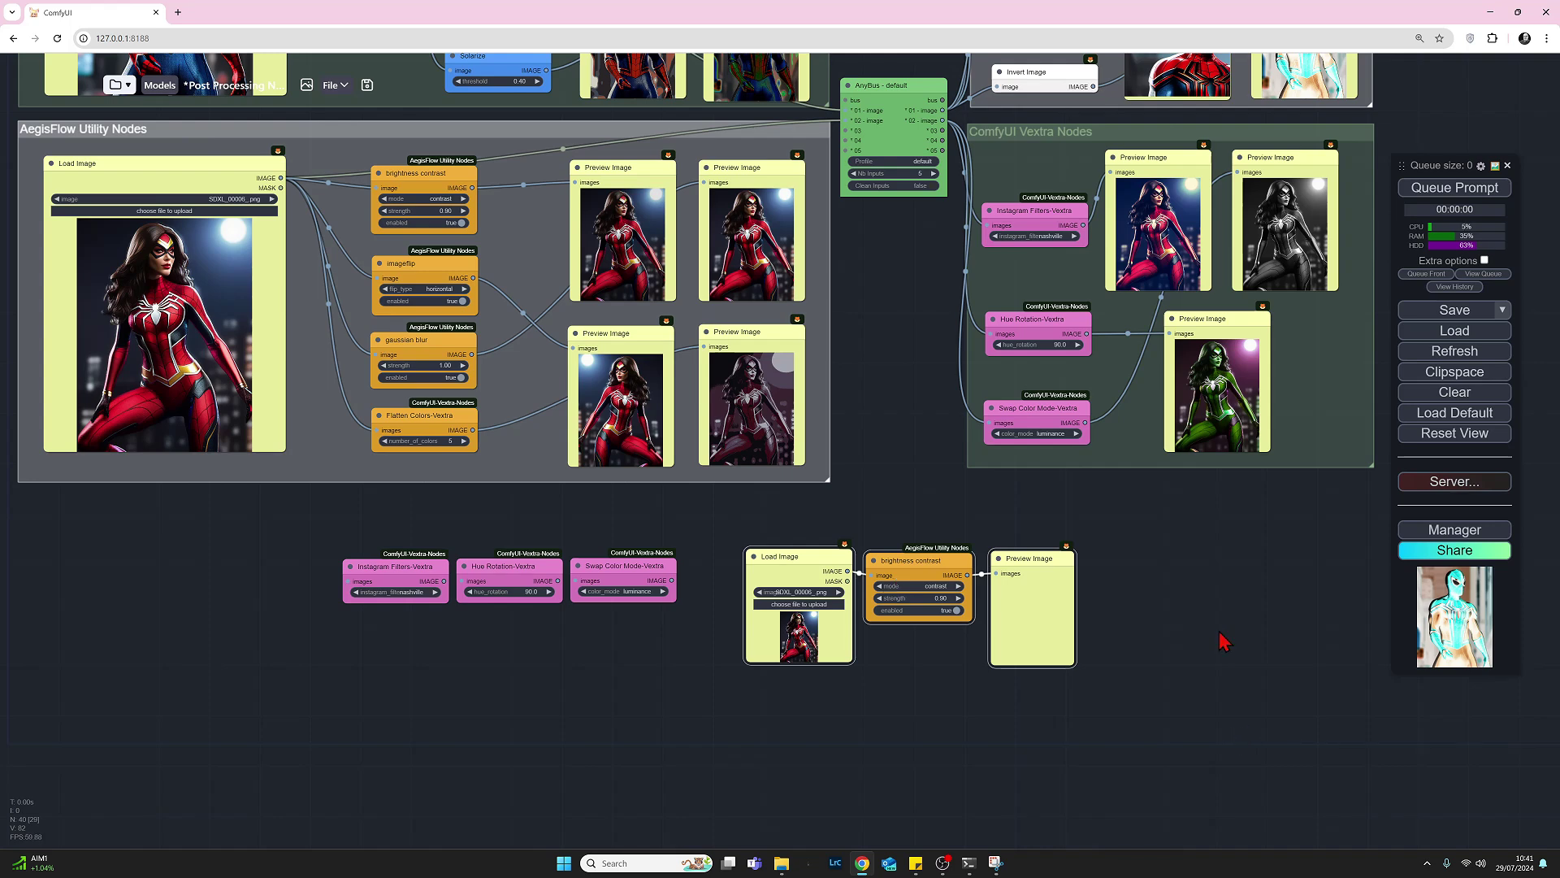
Step: Scroll the canvas to reveal the Post Processing and Default ComfyUI Nodes groups
{"action": "scroll", "coordinate": [1223, 642], "scroll_direction": "up", "scroll_amount": 5}
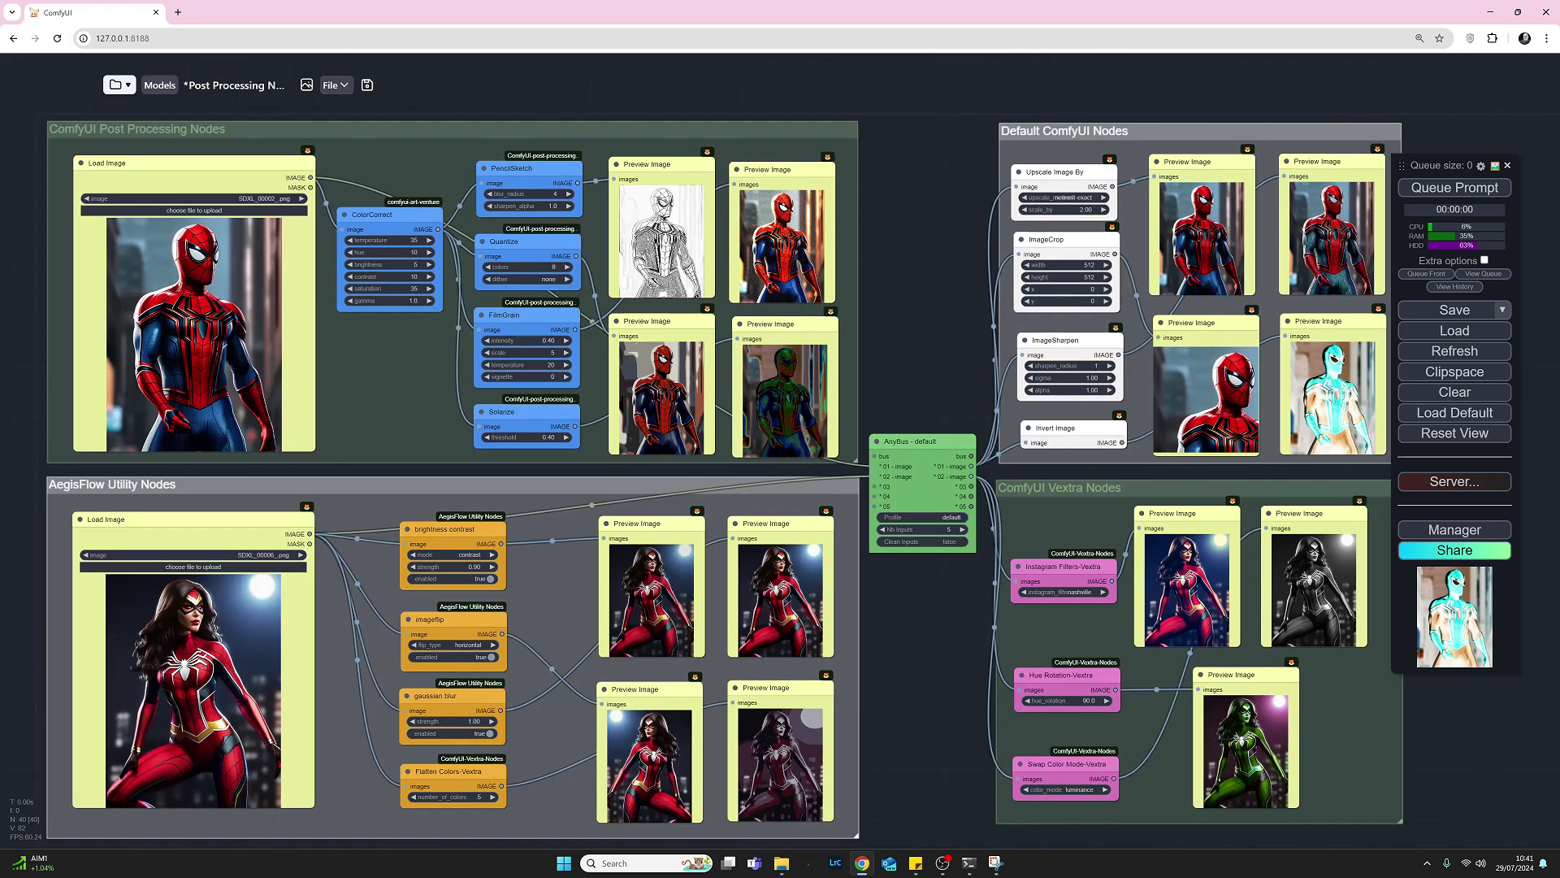
{"action": "scroll", "coordinate": [715, 475], "scroll_direction": "right", "scroll_amount": 2}
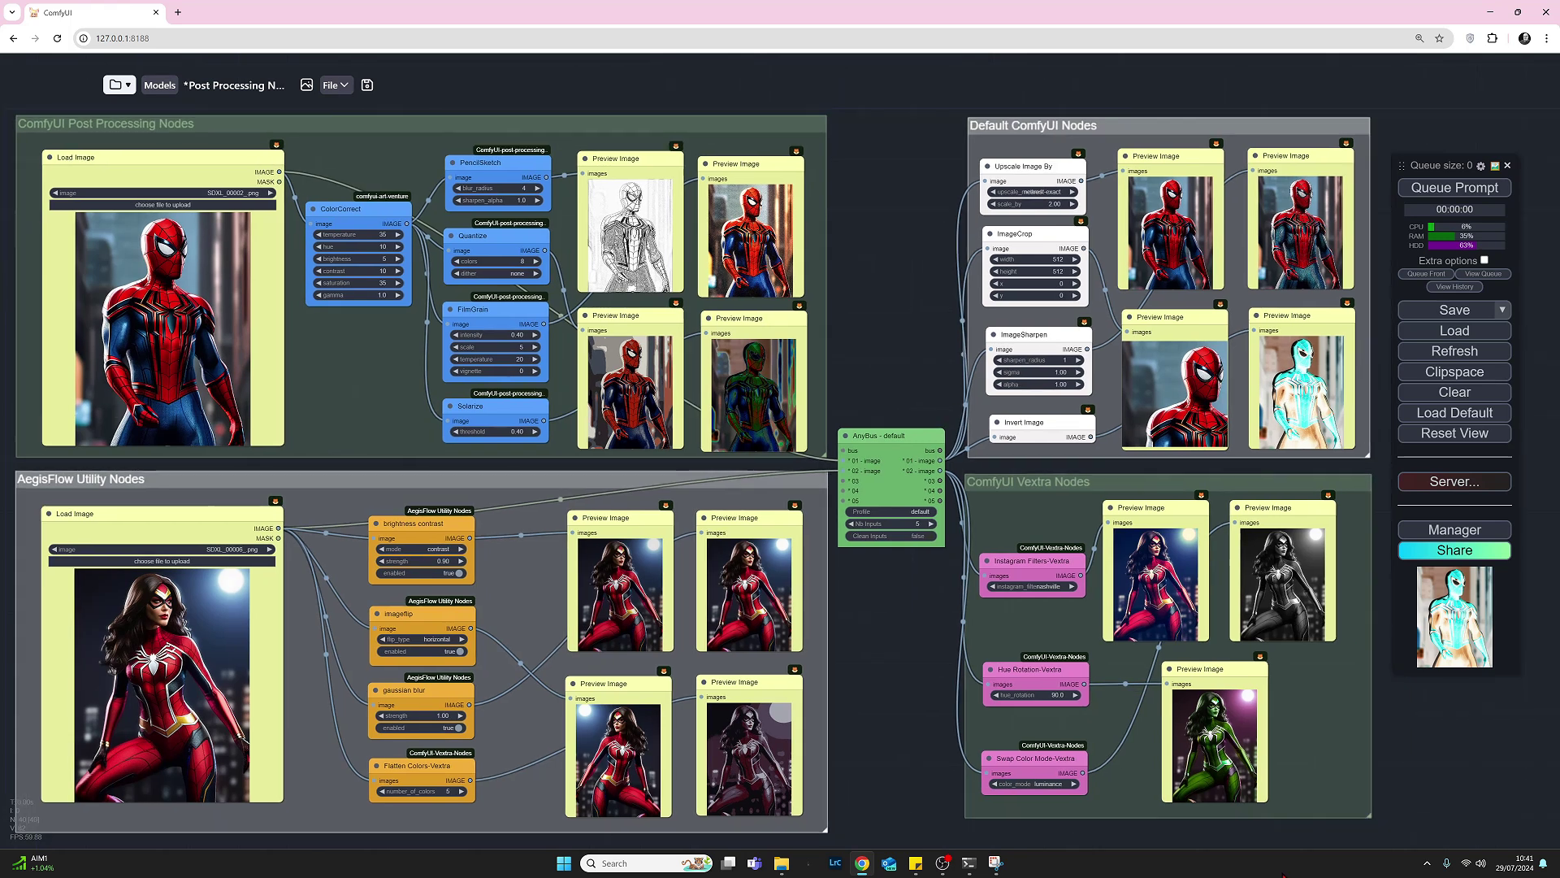
{"action": "scroll", "coordinate": [700, 473], "scroll_direction": "left", "scroll_amount": 1}
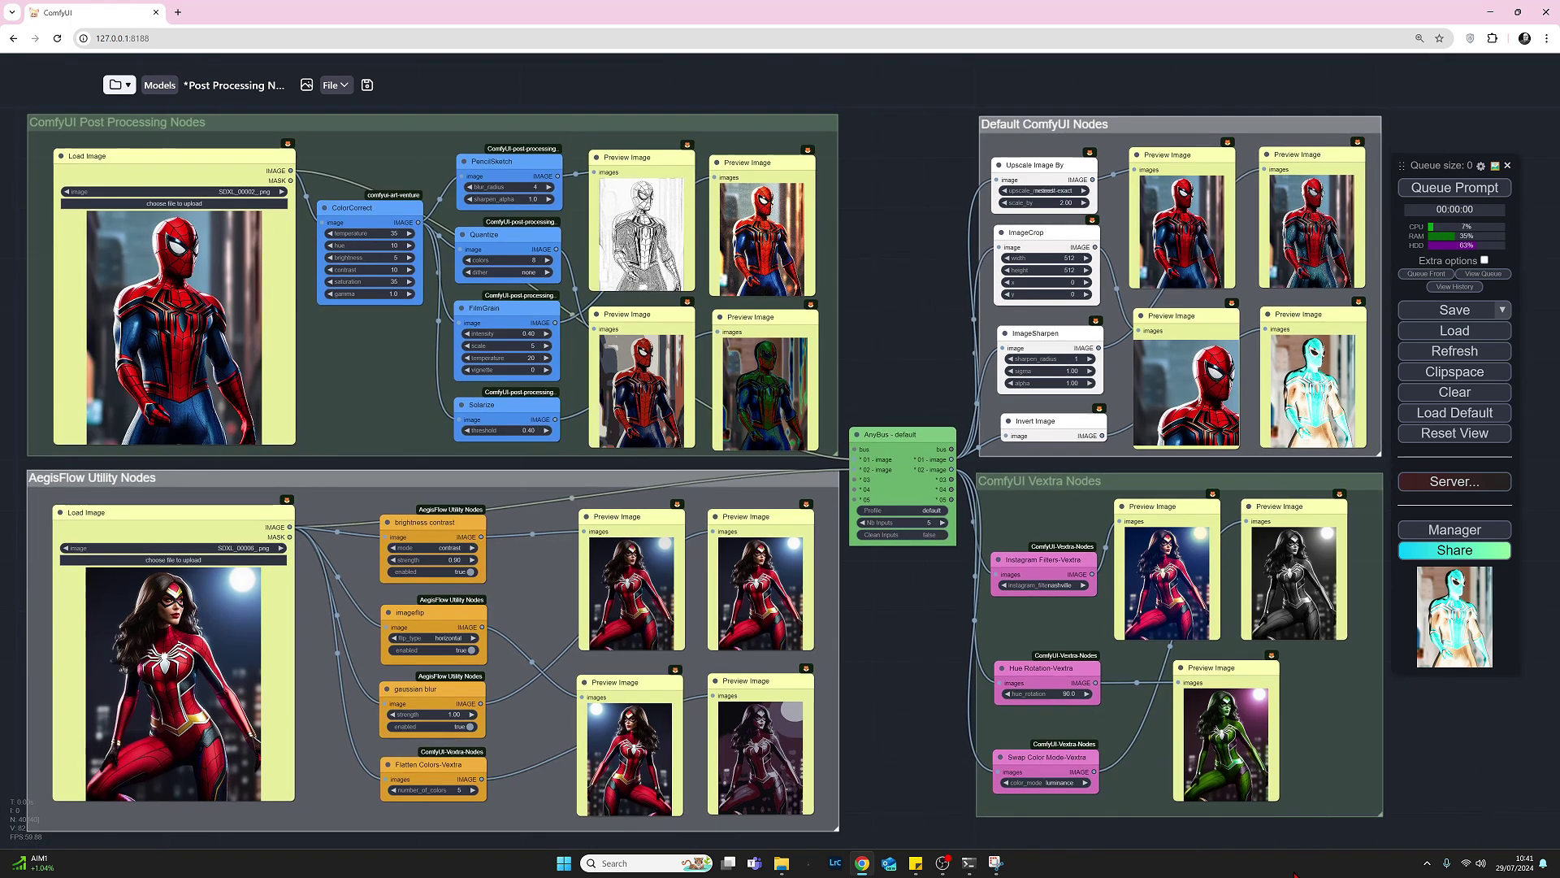
{"action": "scroll", "coordinate": [699, 471], "scroll_direction": "down", "scroll_amount": 1}
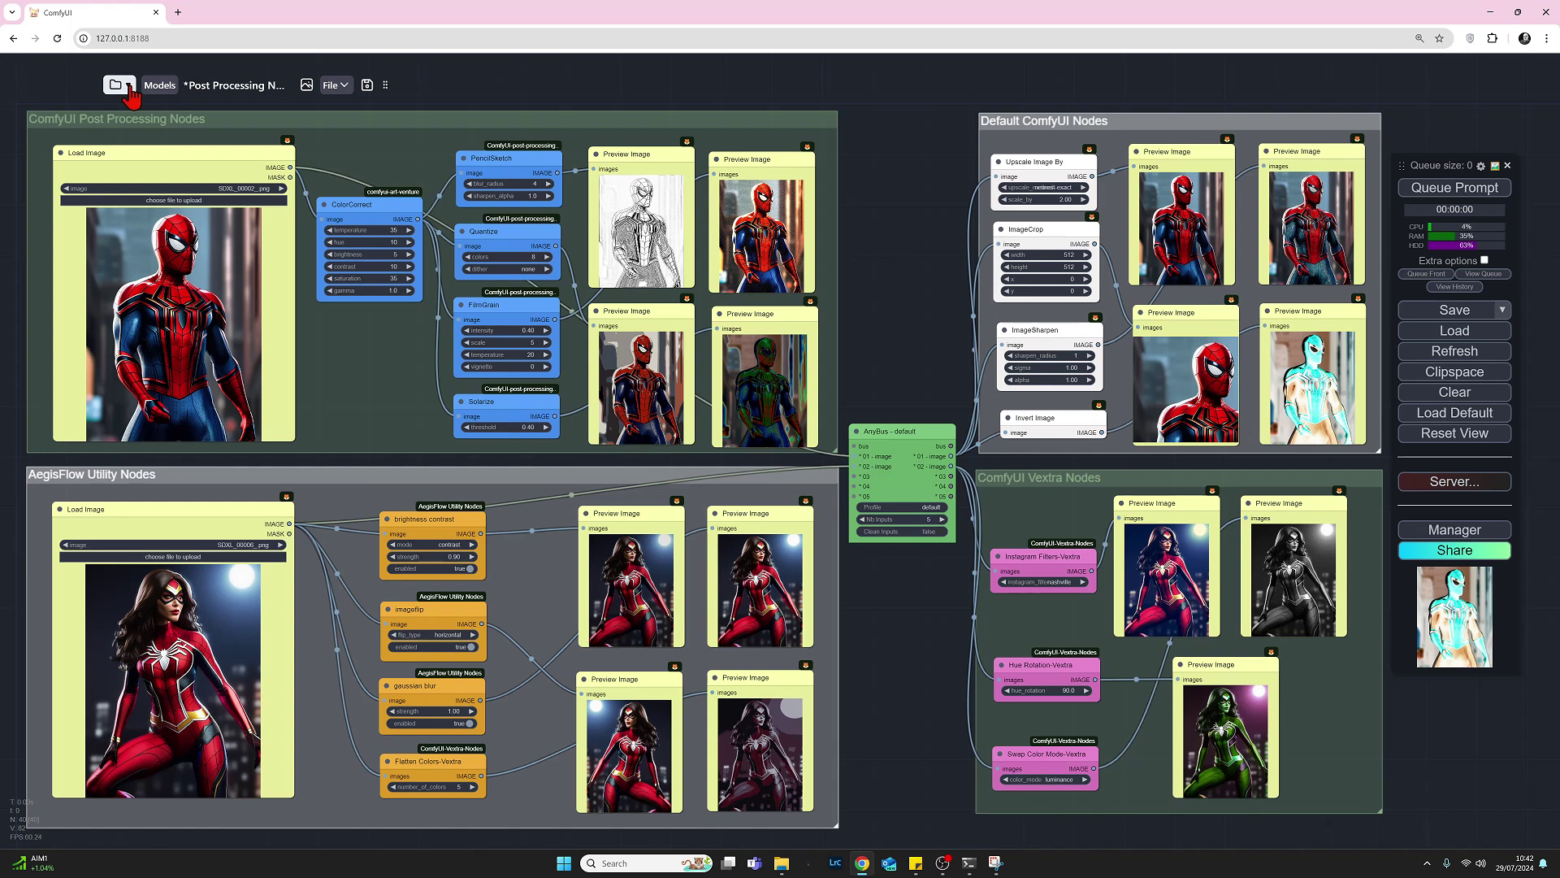
{"action": "left_click", "coordinate": [334, 84]}
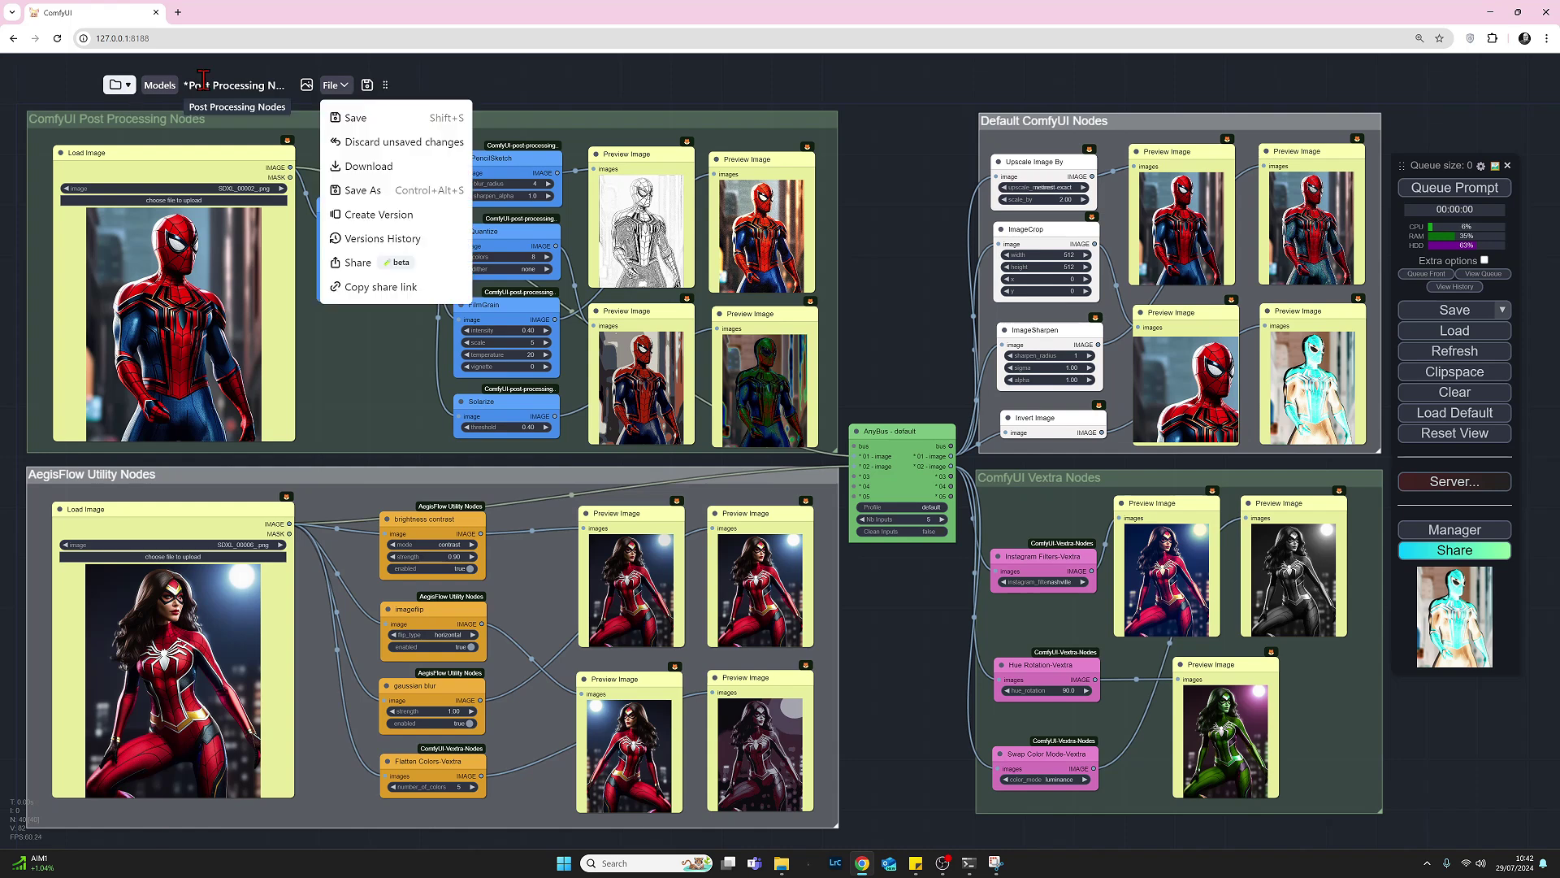
{"action": "key", "text": "ctrl+s"}
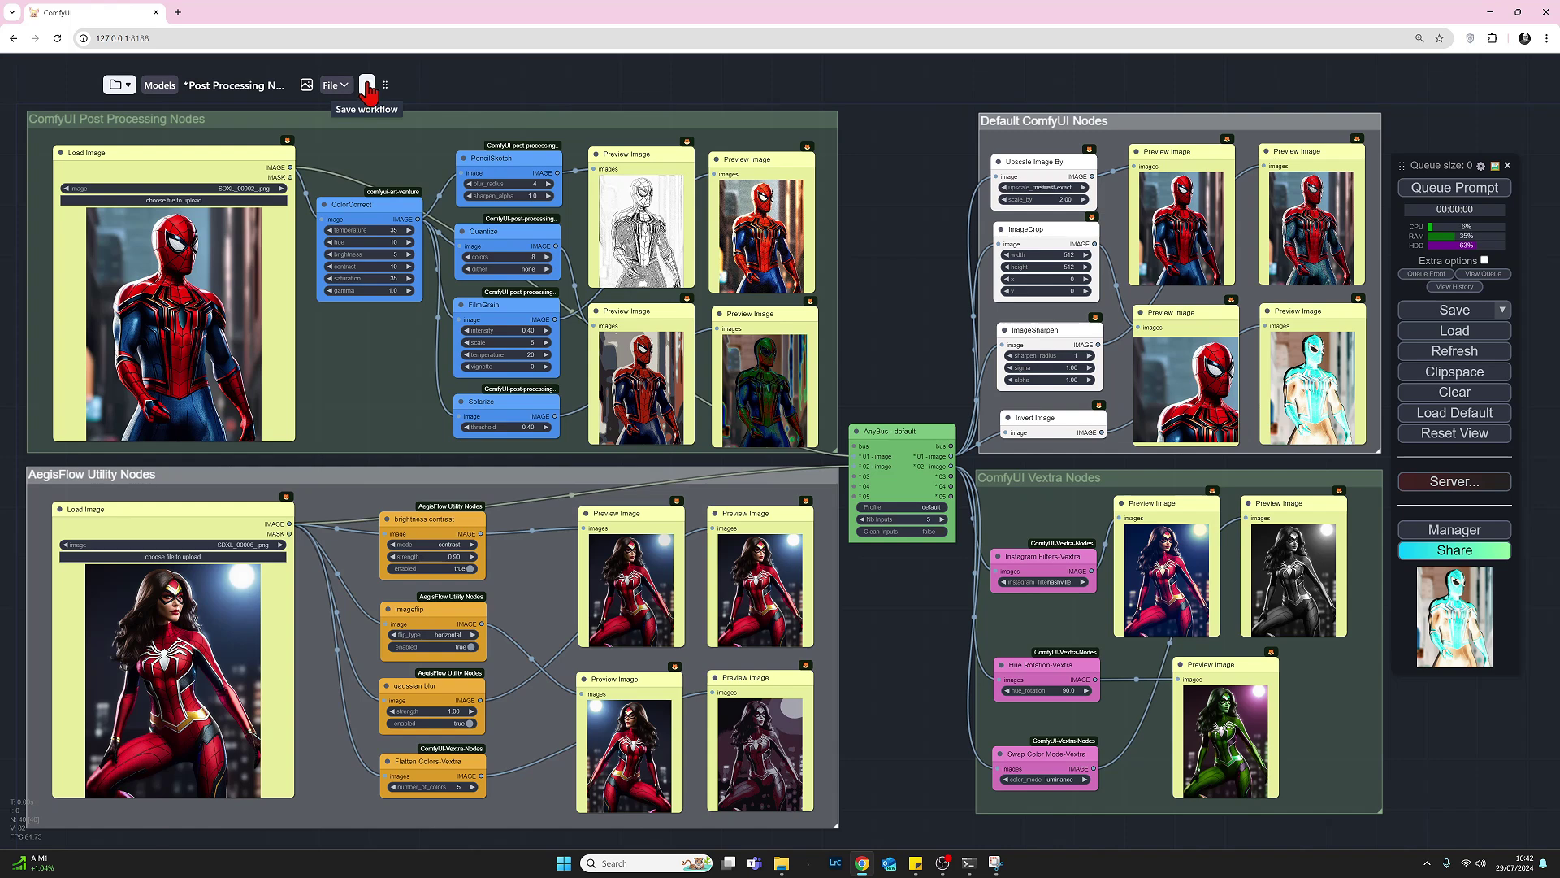
{"action": "left_click", "coordinate": [335, 84]}
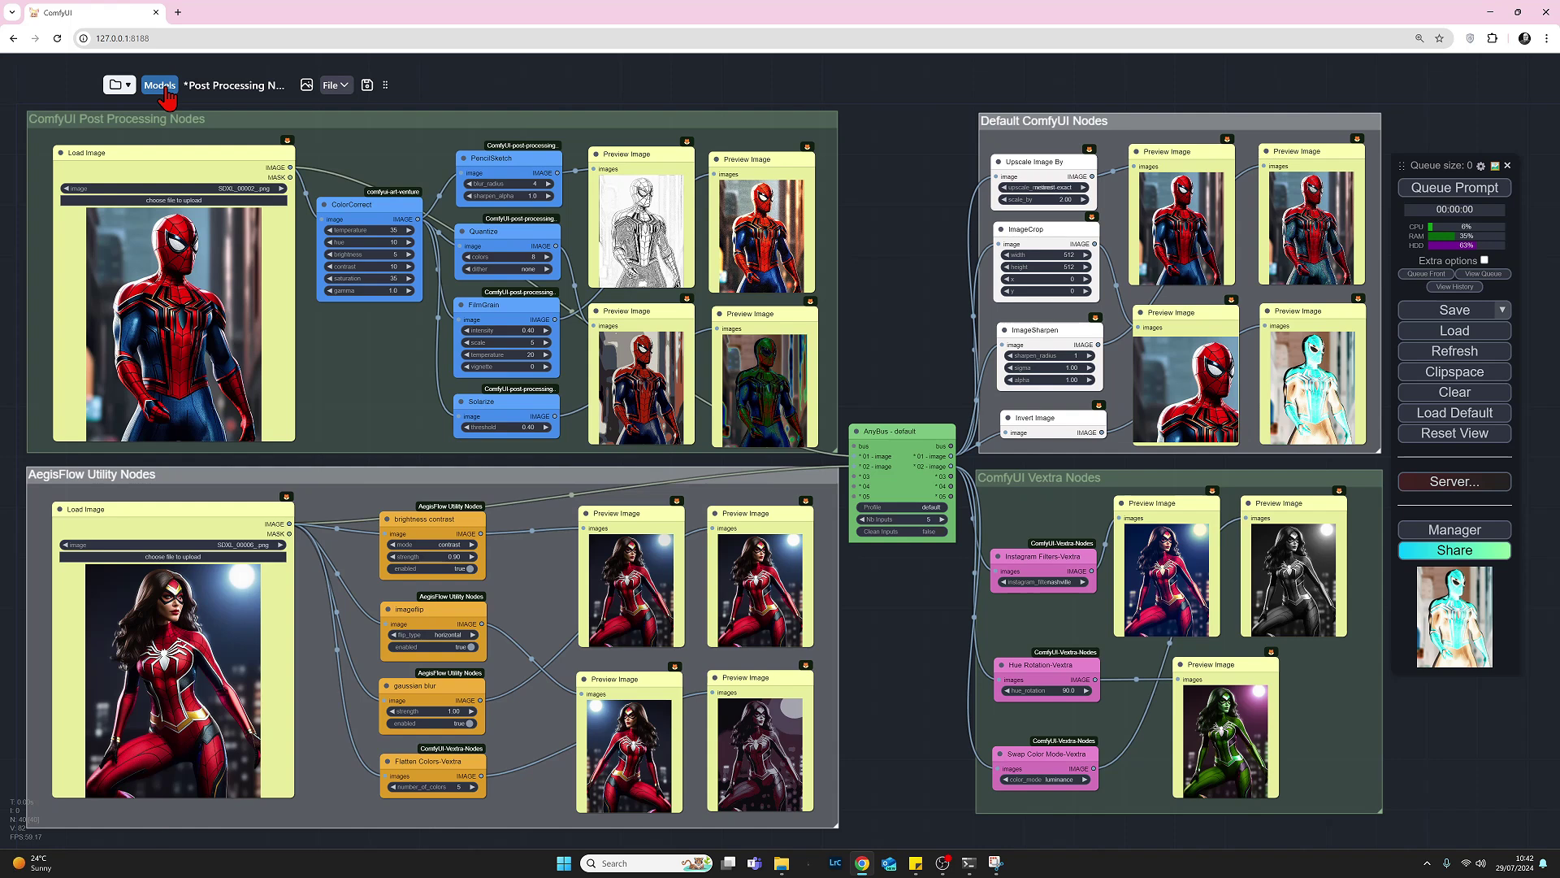
Step: Save the Post Processing Nodes changes and open the Scratch Pad workflow from the Workspace list
{"action": "left_click", "coordinate": [119, 86]}
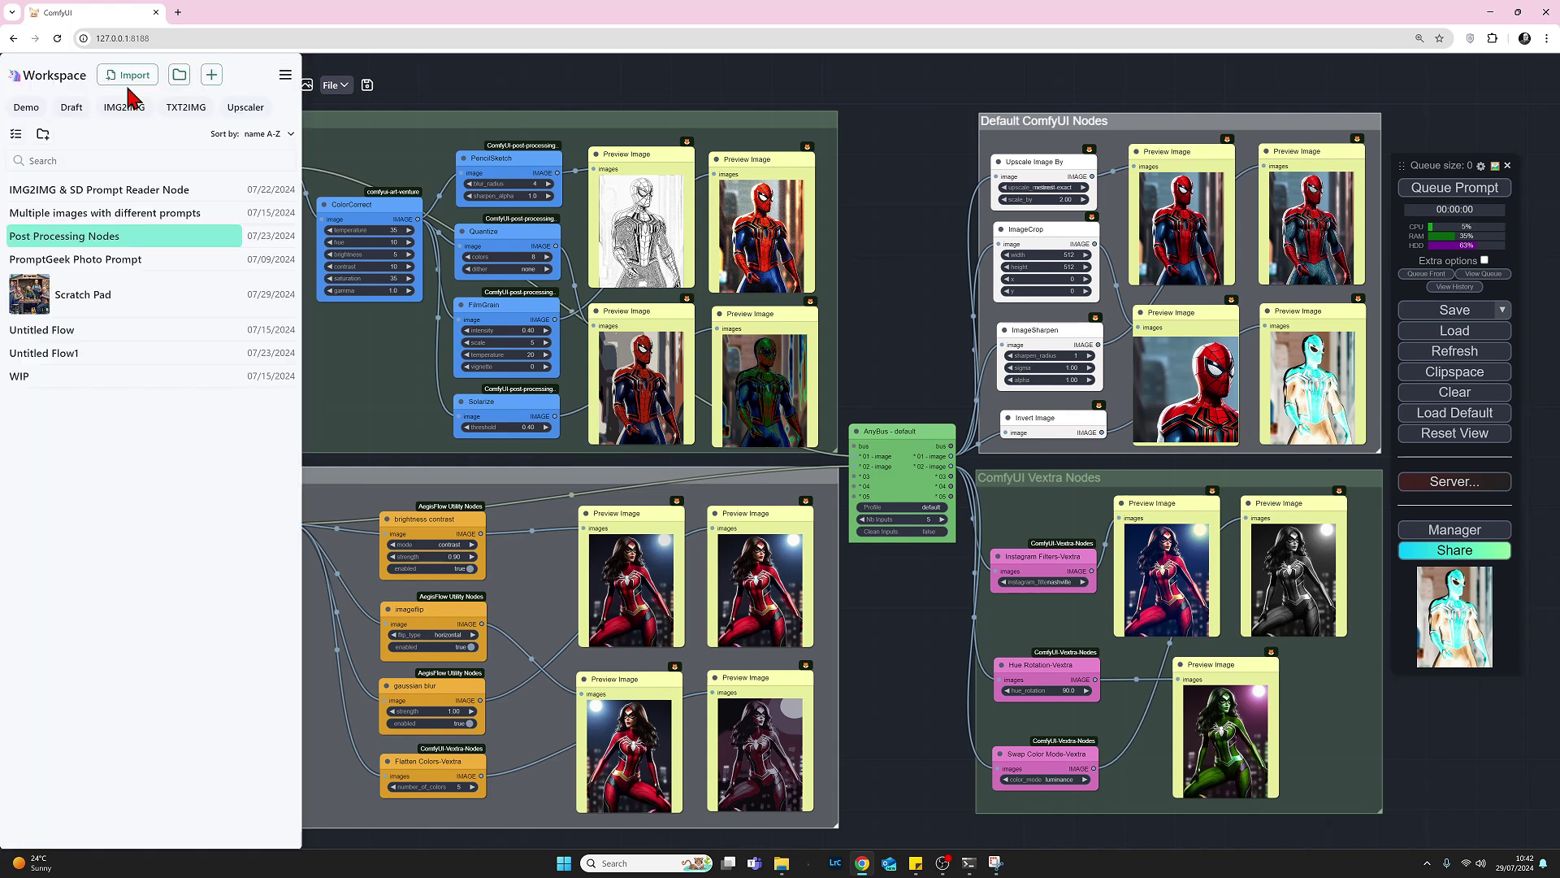
{"action": "left_click", "coordinate": [84, 302]}
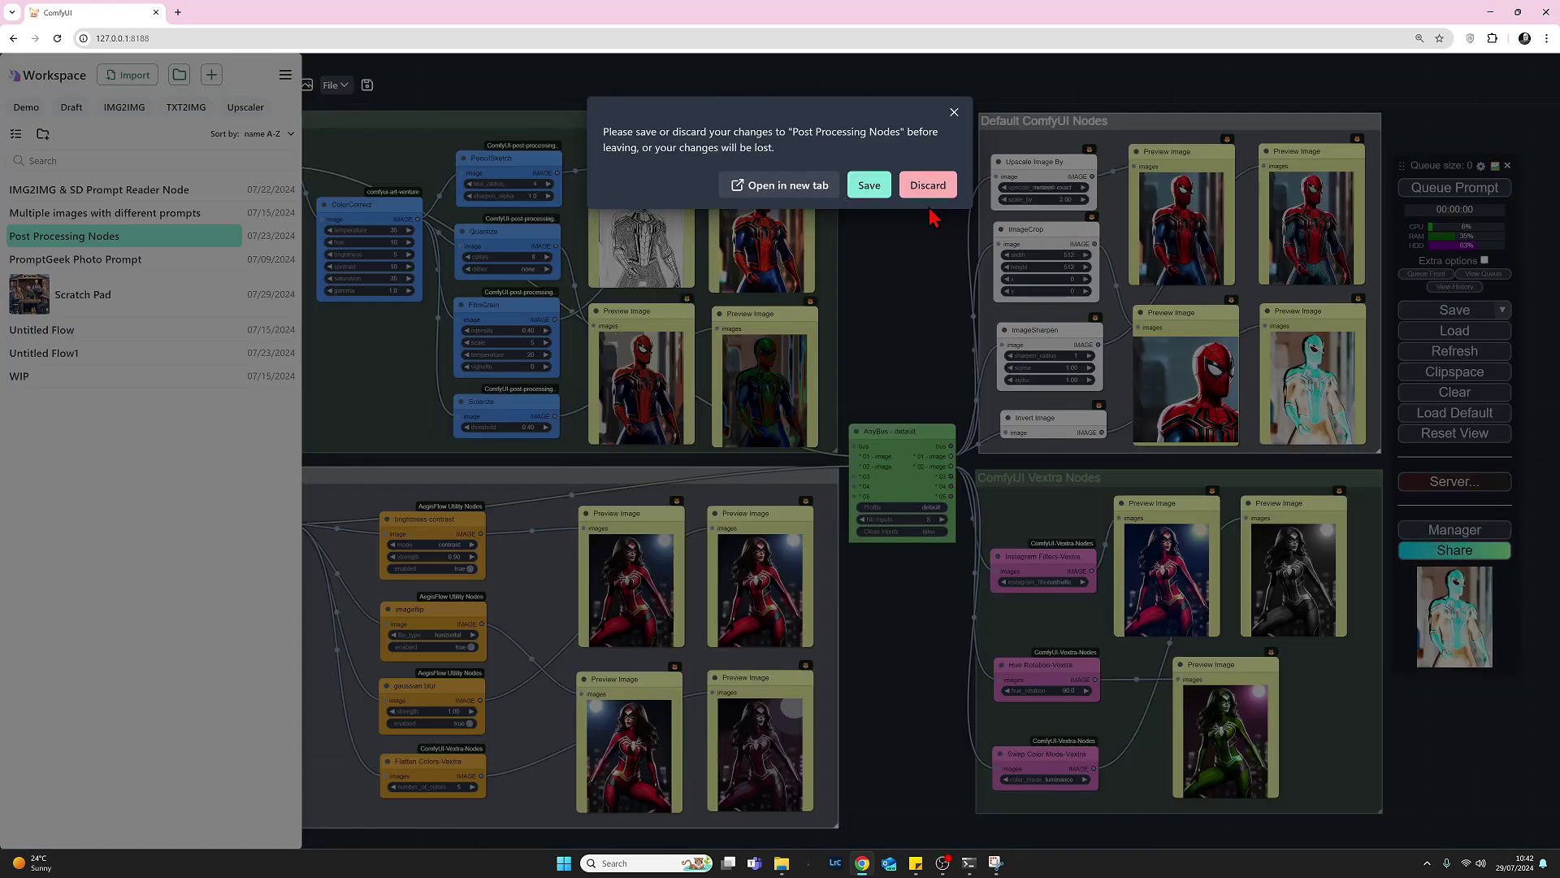
{"action": "left_click", "coordinate": [869, 188]}
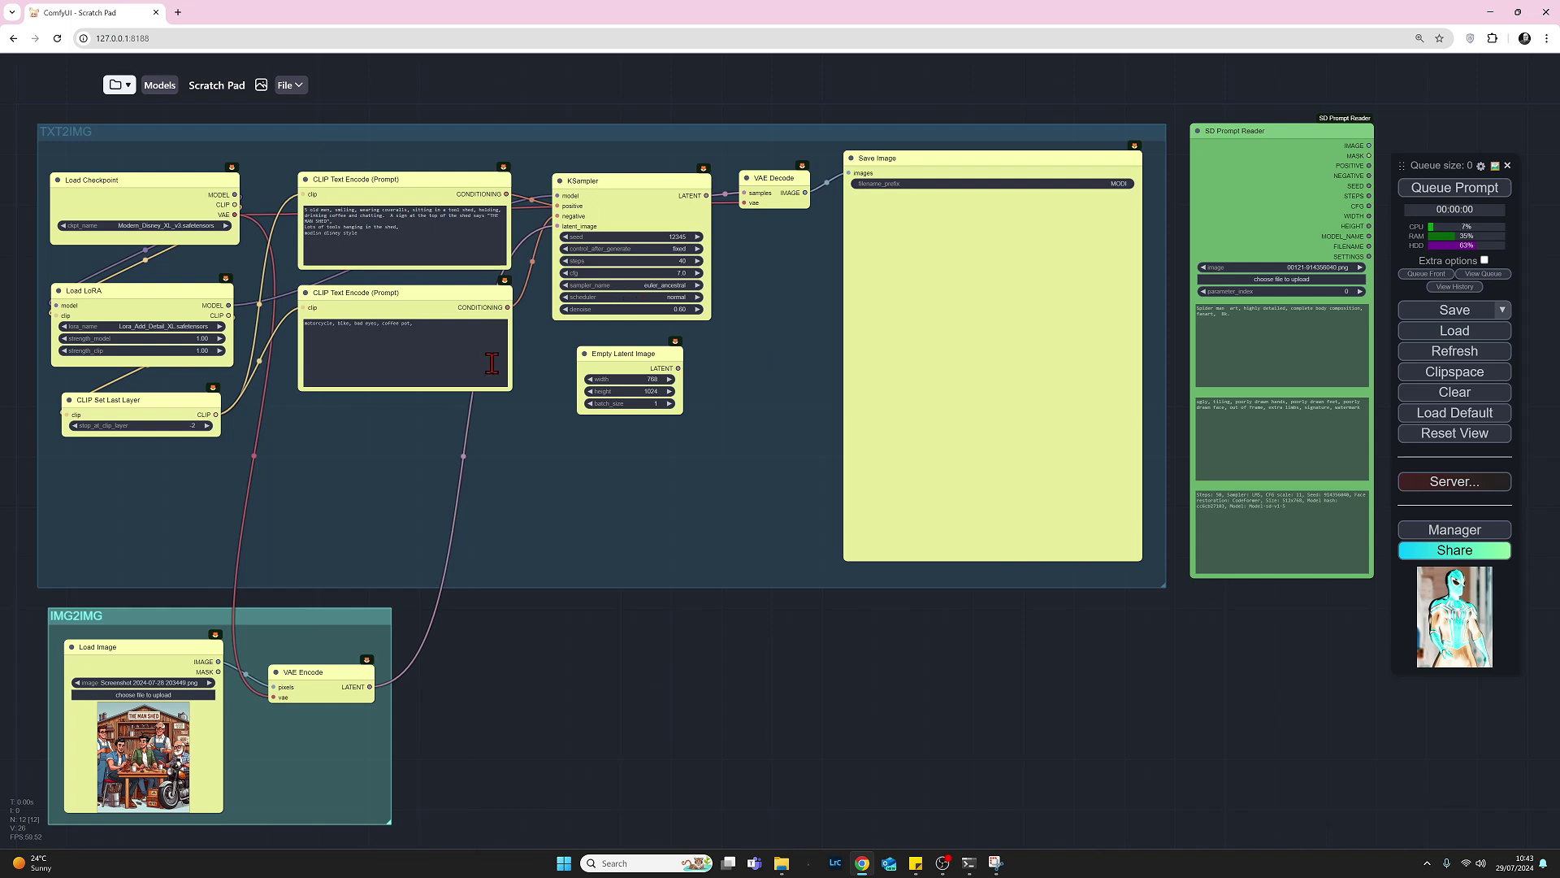
Step: Queue the Scratch Pad run, then insert the PP1 Vextra node template and place it beside IMG2IMG
{"action": "left_click", "coordinate": [1432, 190]}
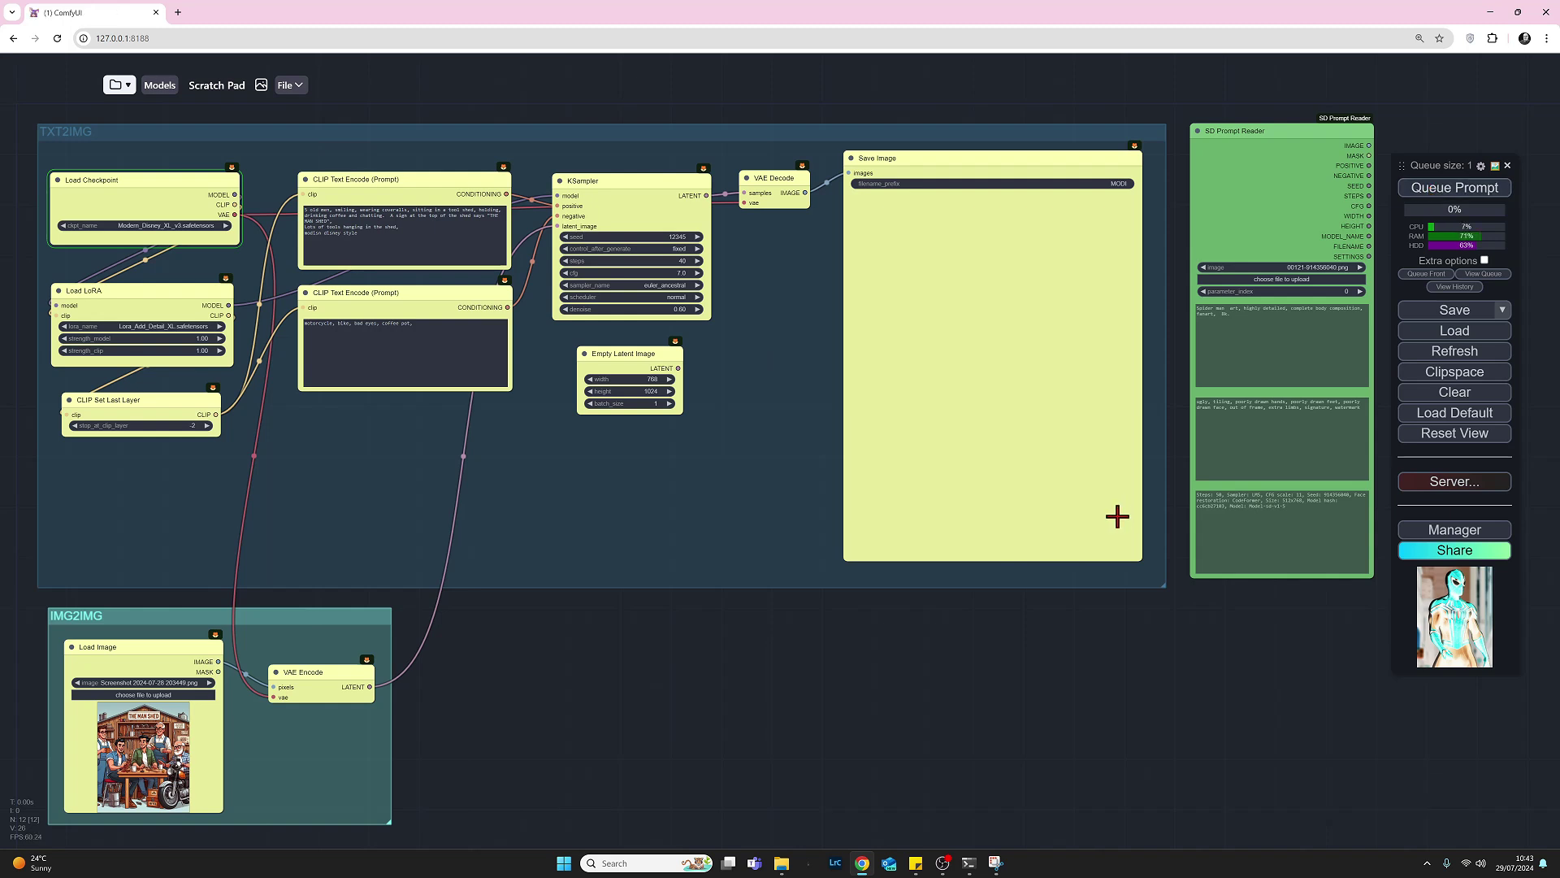
{"action": "right_click", "coordinate": [530, 655]}
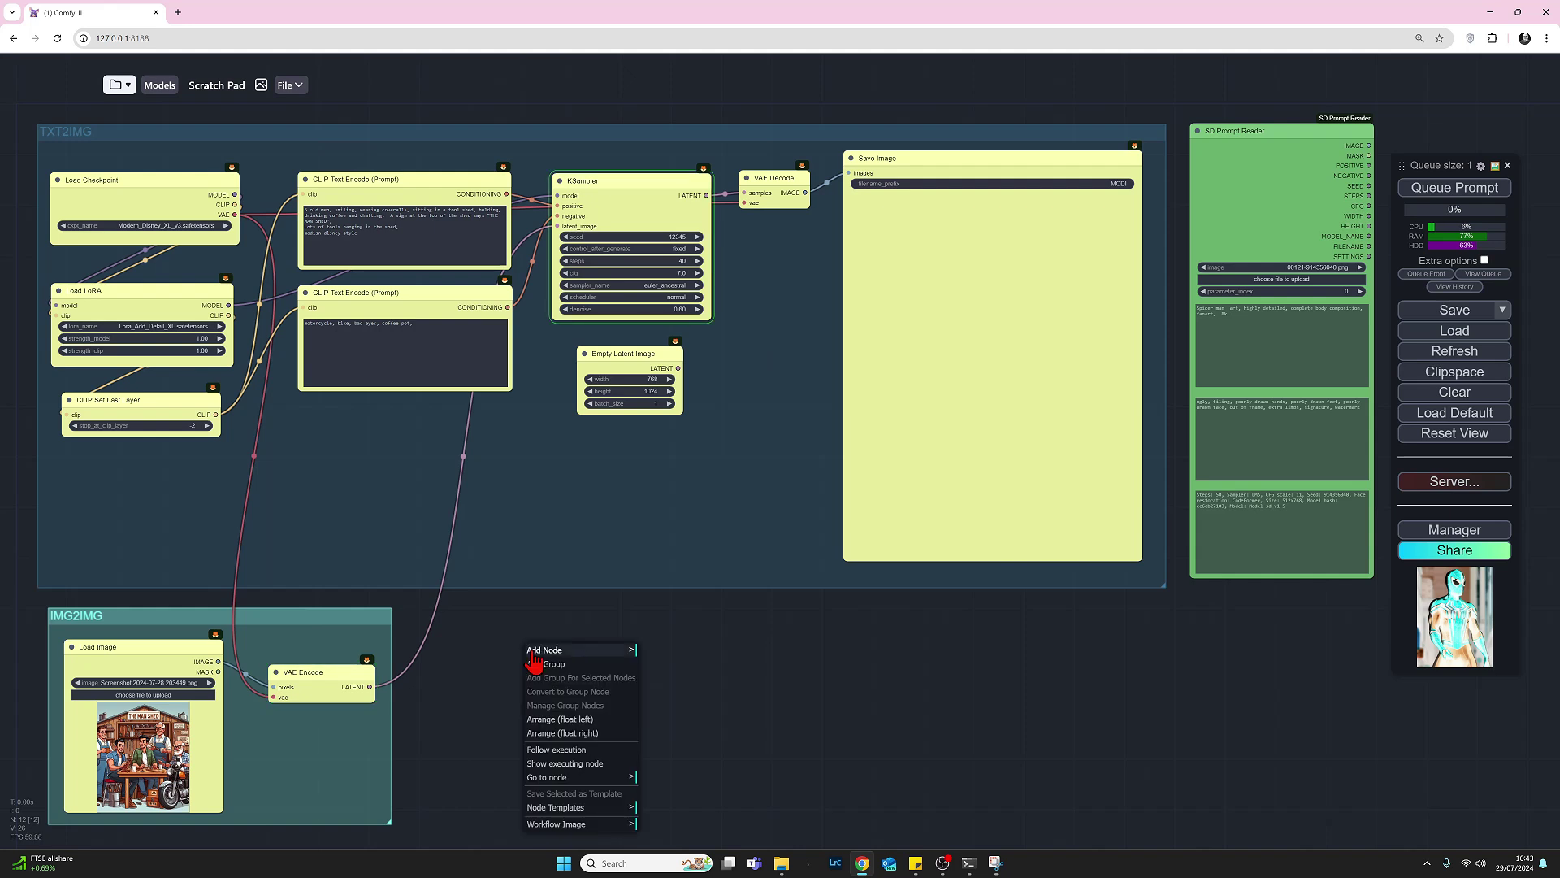
{"action": "left_click", "coordinate": [627, 809]}
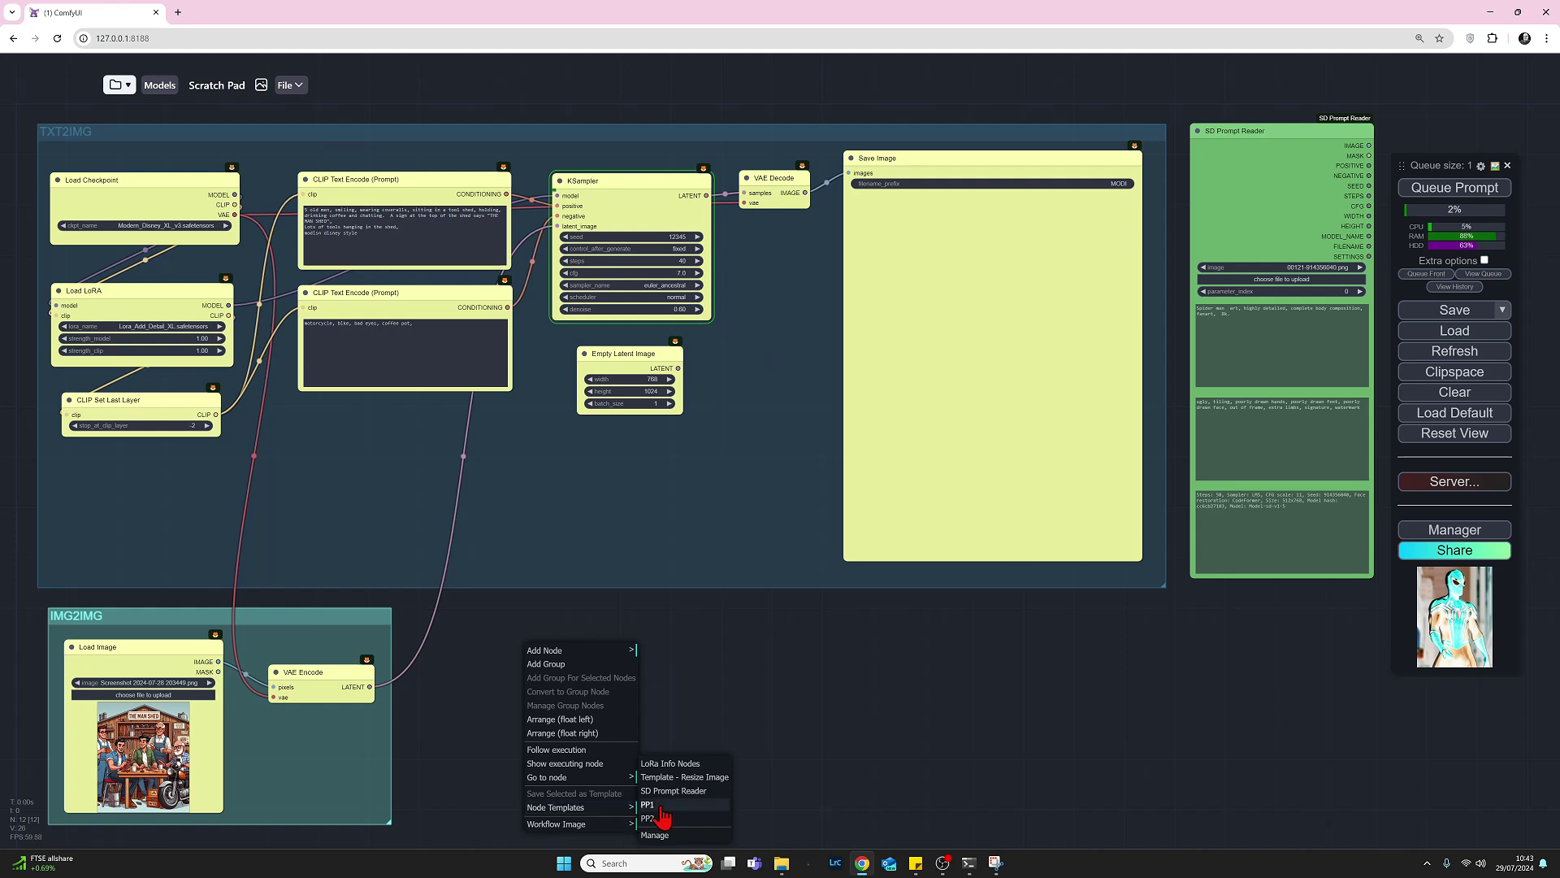
{"action": "left_click", "coordinate": [647, 805]}
{"action": "left_click_drag", "start_coordinate": [822, 744], "coordinate": [687, 653]}
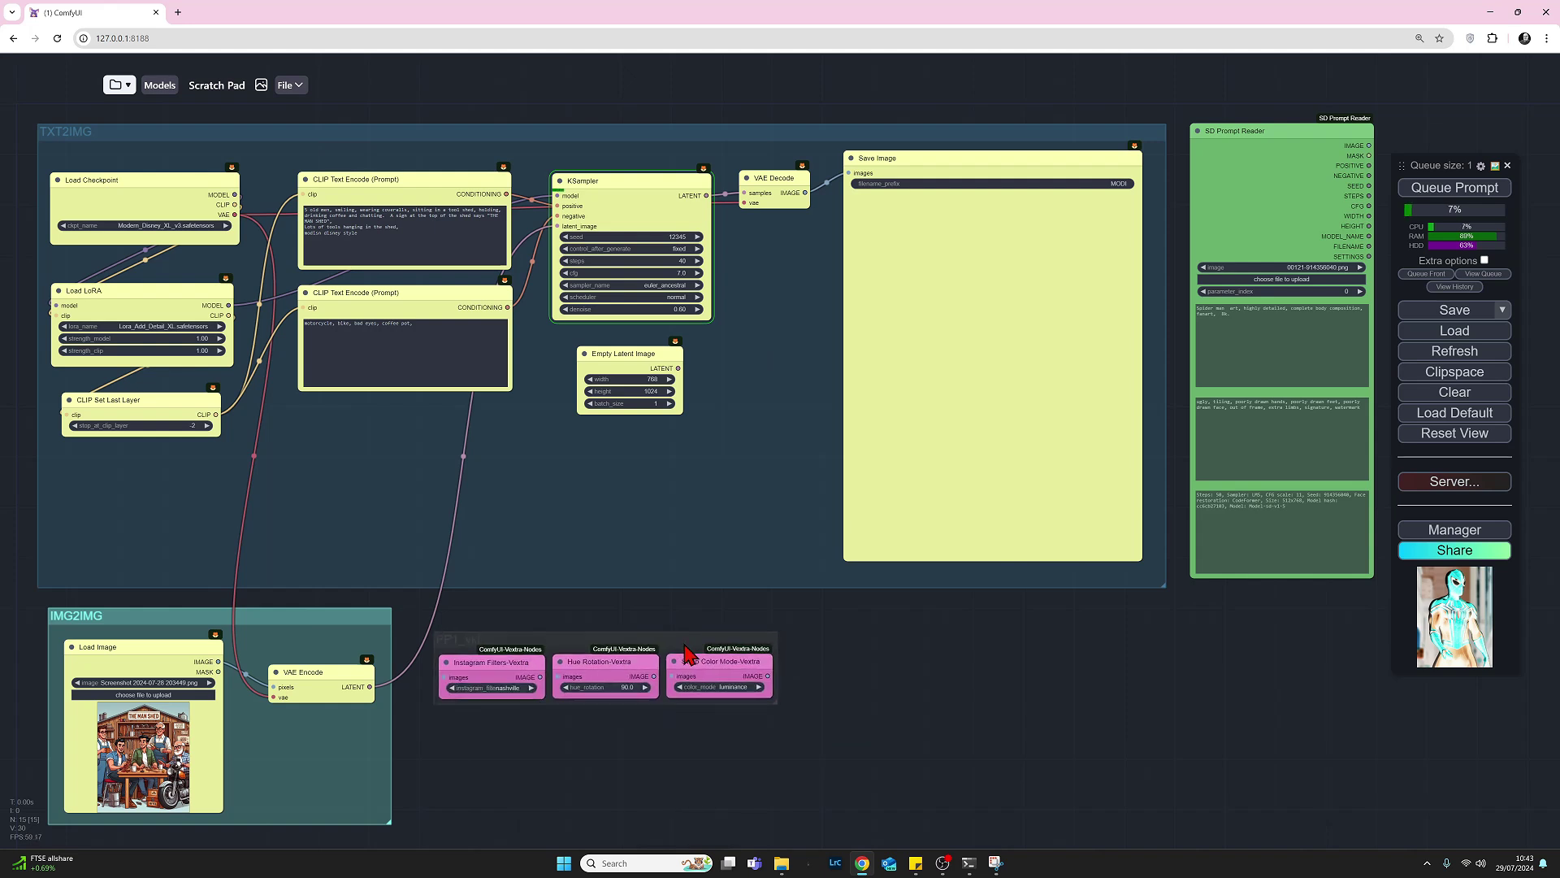
Step: Nudge the PP1 Vextra group in small moves until it sits snugly right of IMG2IMG
{"action": "left_click_drag", "start_coordinate": [687, 653], "coordinate": [728, 691]}
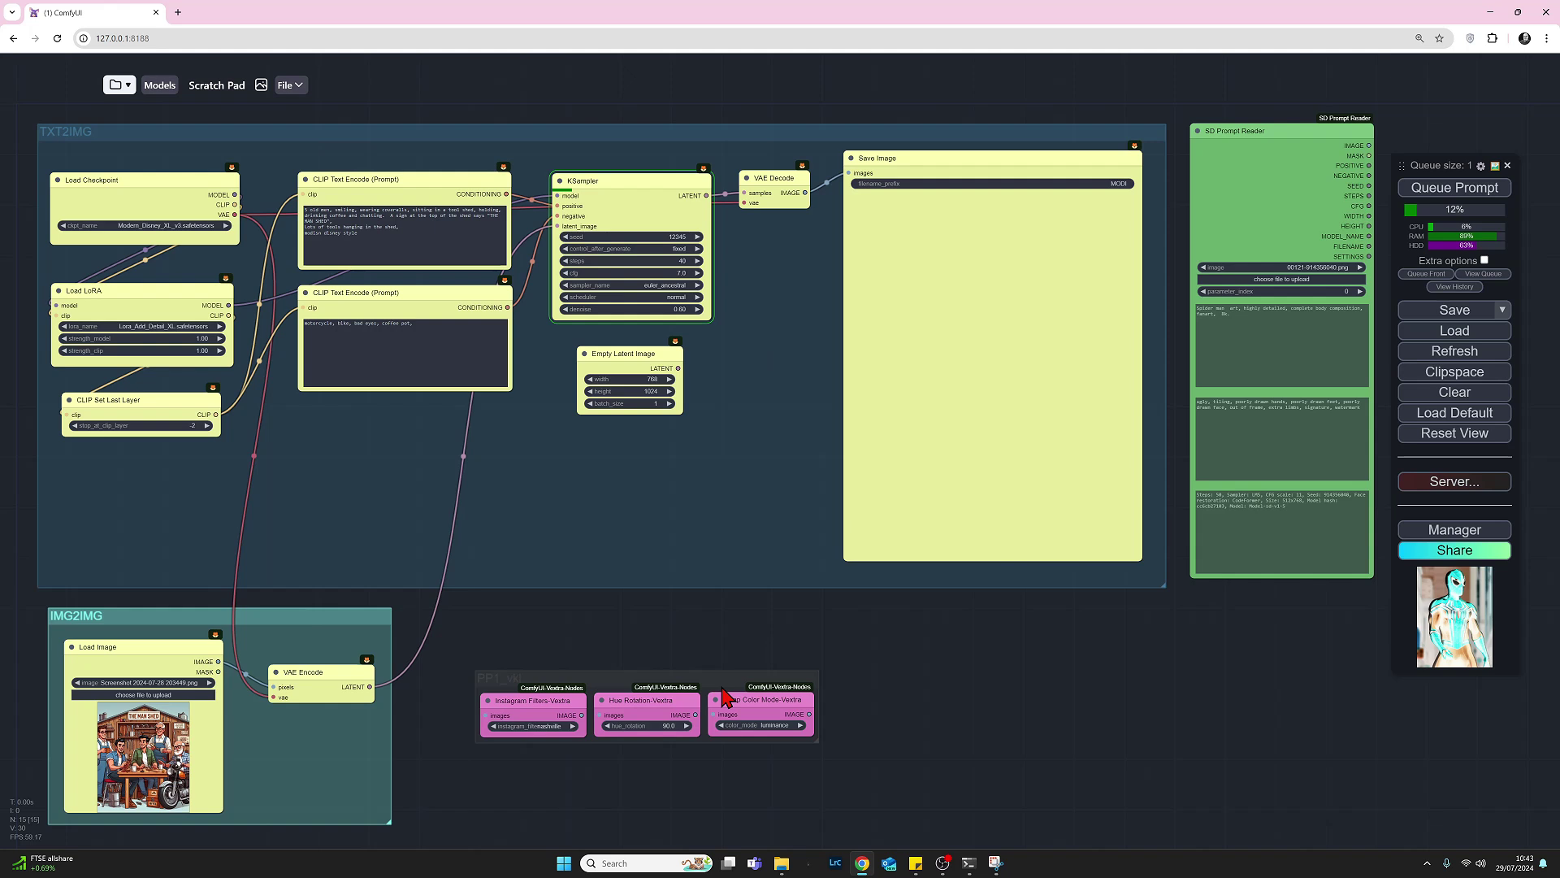
{"action": "left_click_drag", "start_coordinate": [722, 689], "coordinate": [733, 658]}
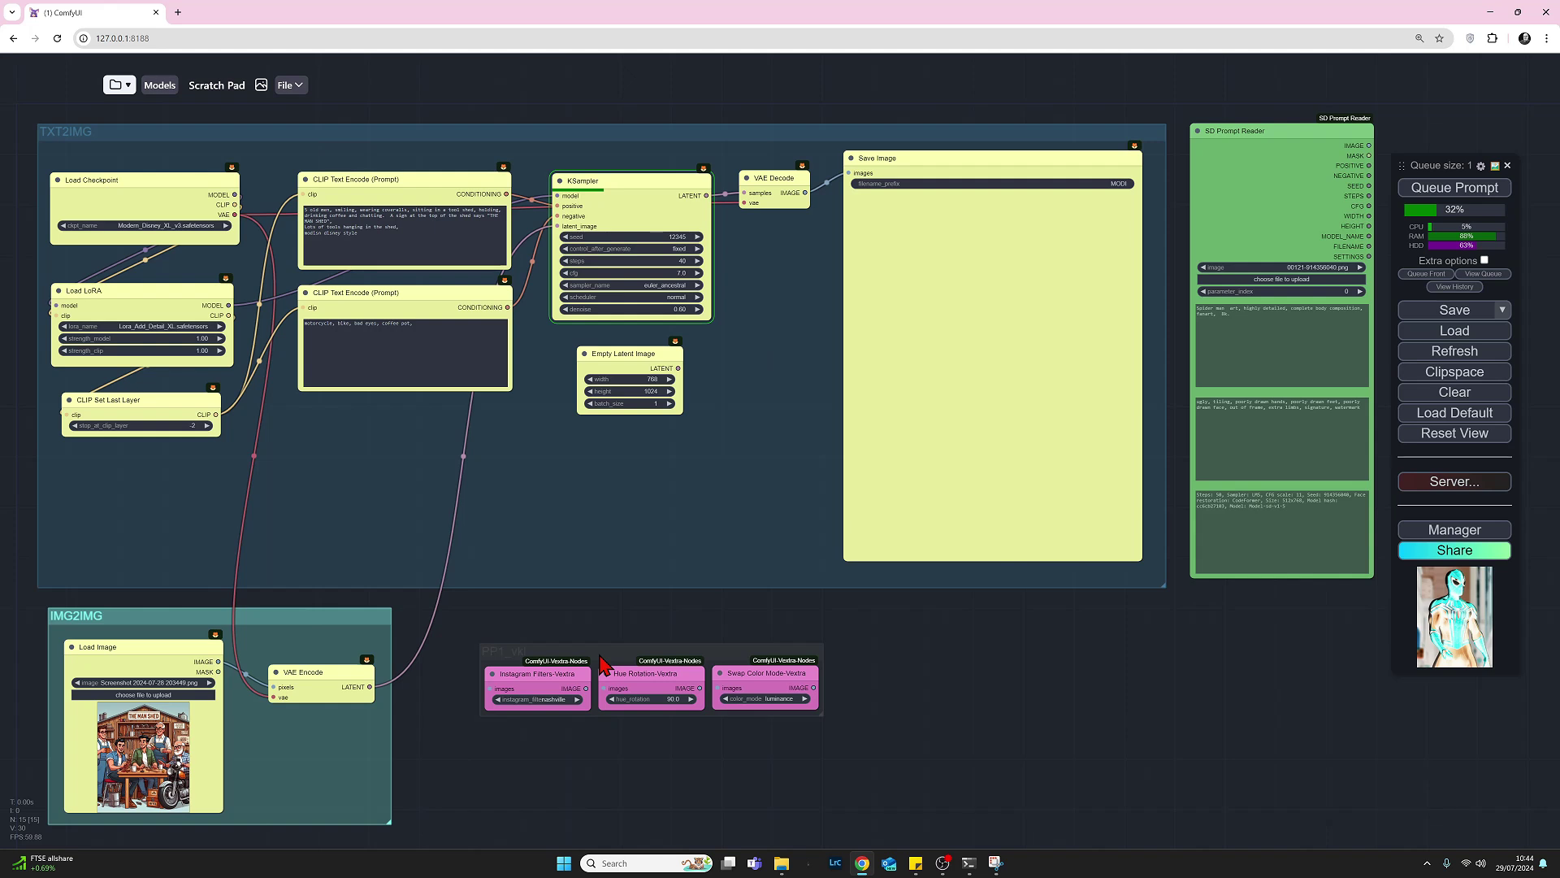
{"action": "left_click_drag", "start_coordinate": [602, 665], "coordinate": [596, 665]}
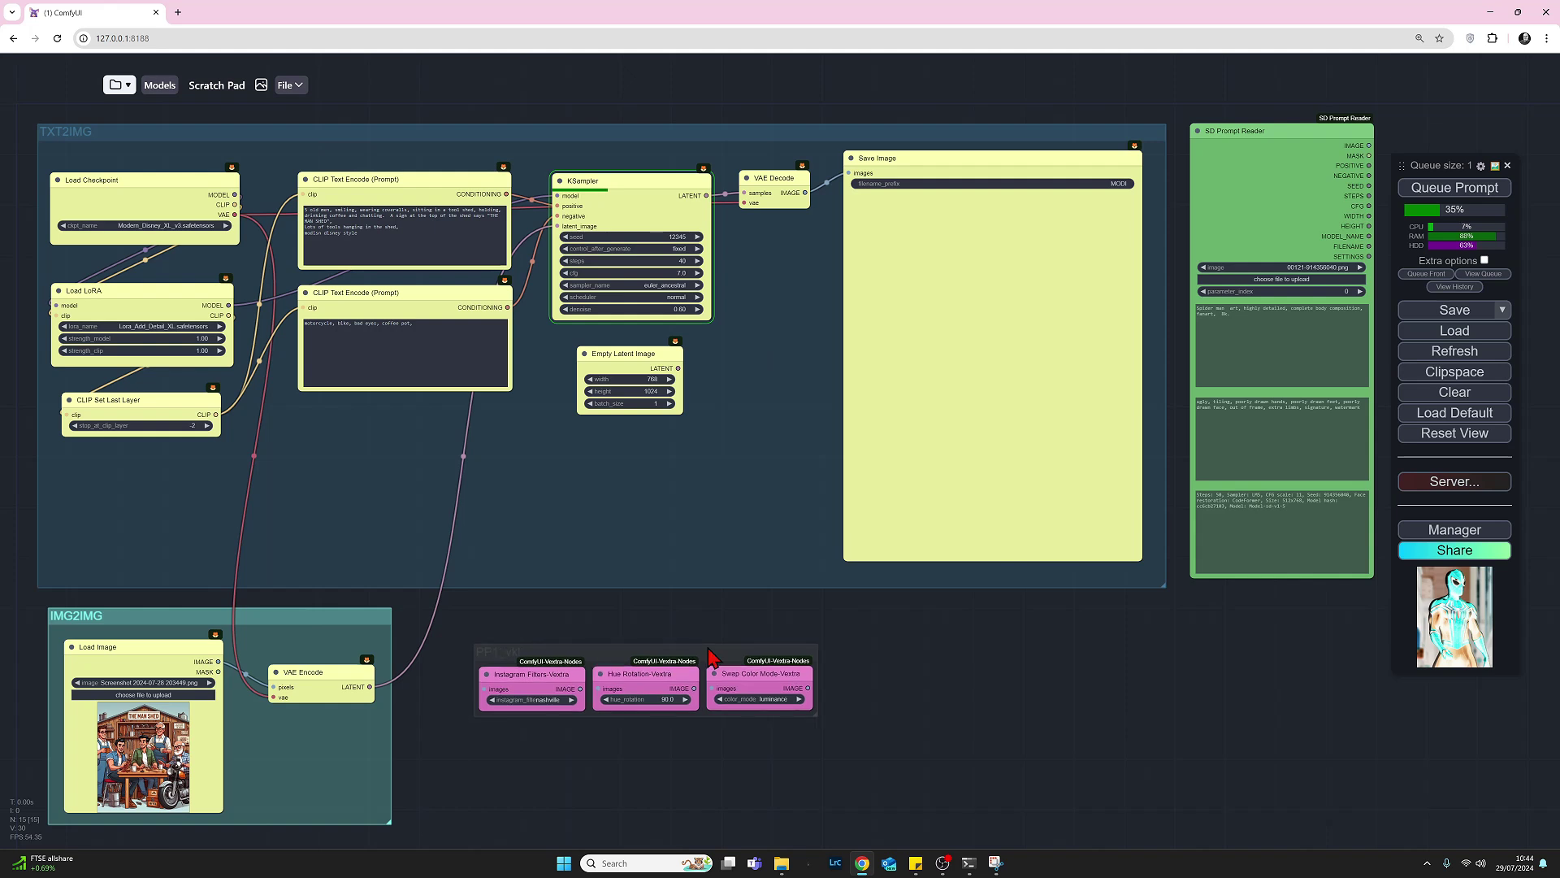
{"action": "left_click_drag", "start_coordinate": [708, 650], "coordinate": [675, 653]}
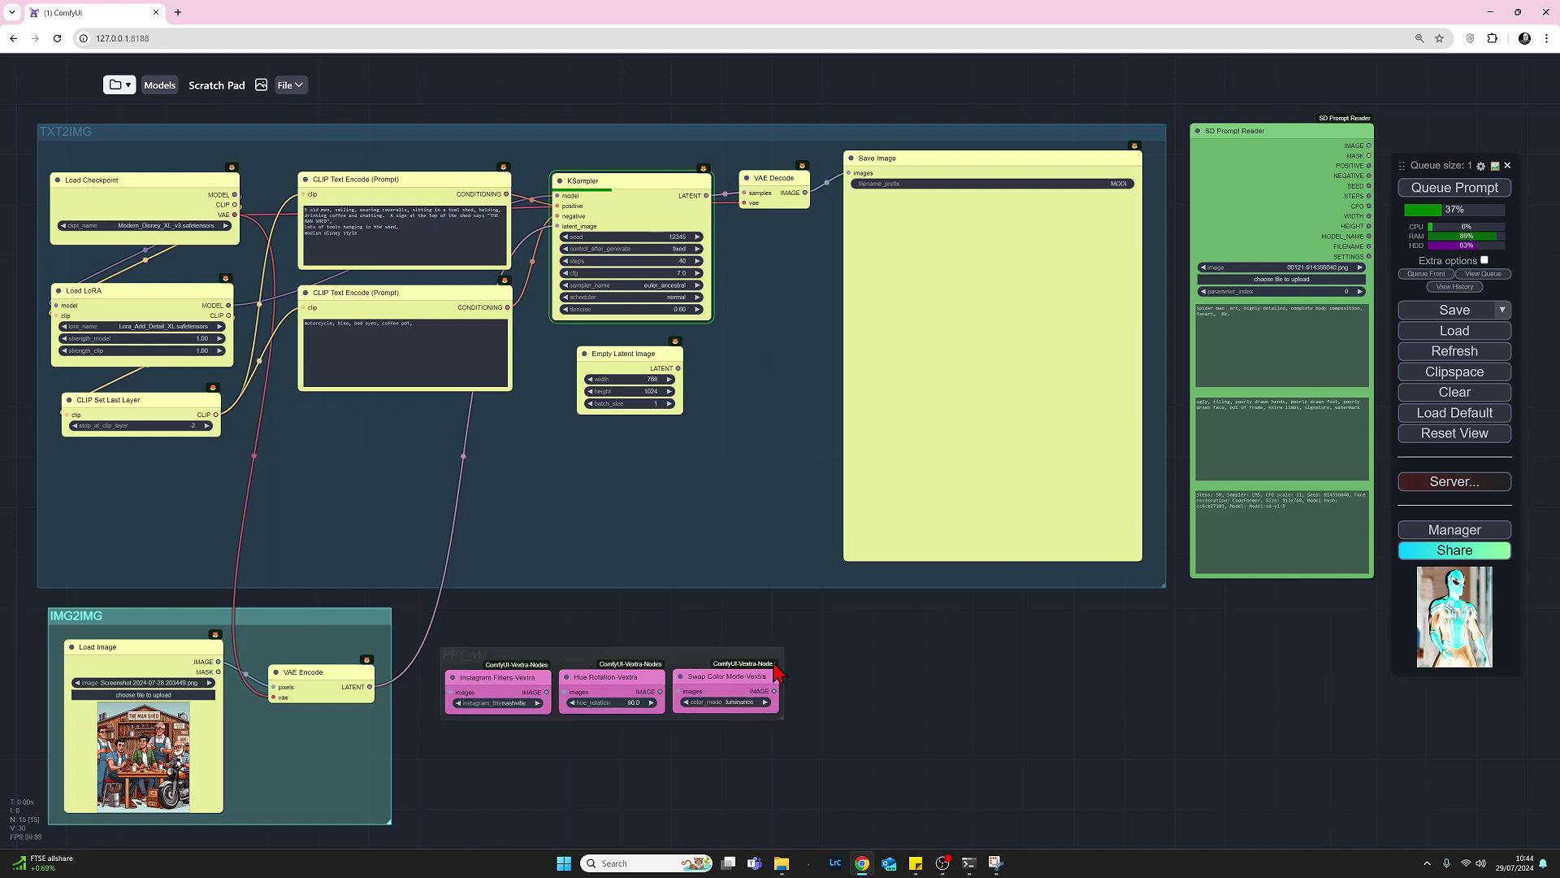
Step: Insert the PP2 template with Load Image, brightness contrast and Preview Image beside the Vextra nodes
{"action": "right_click", "coordinate": [829, 676]}
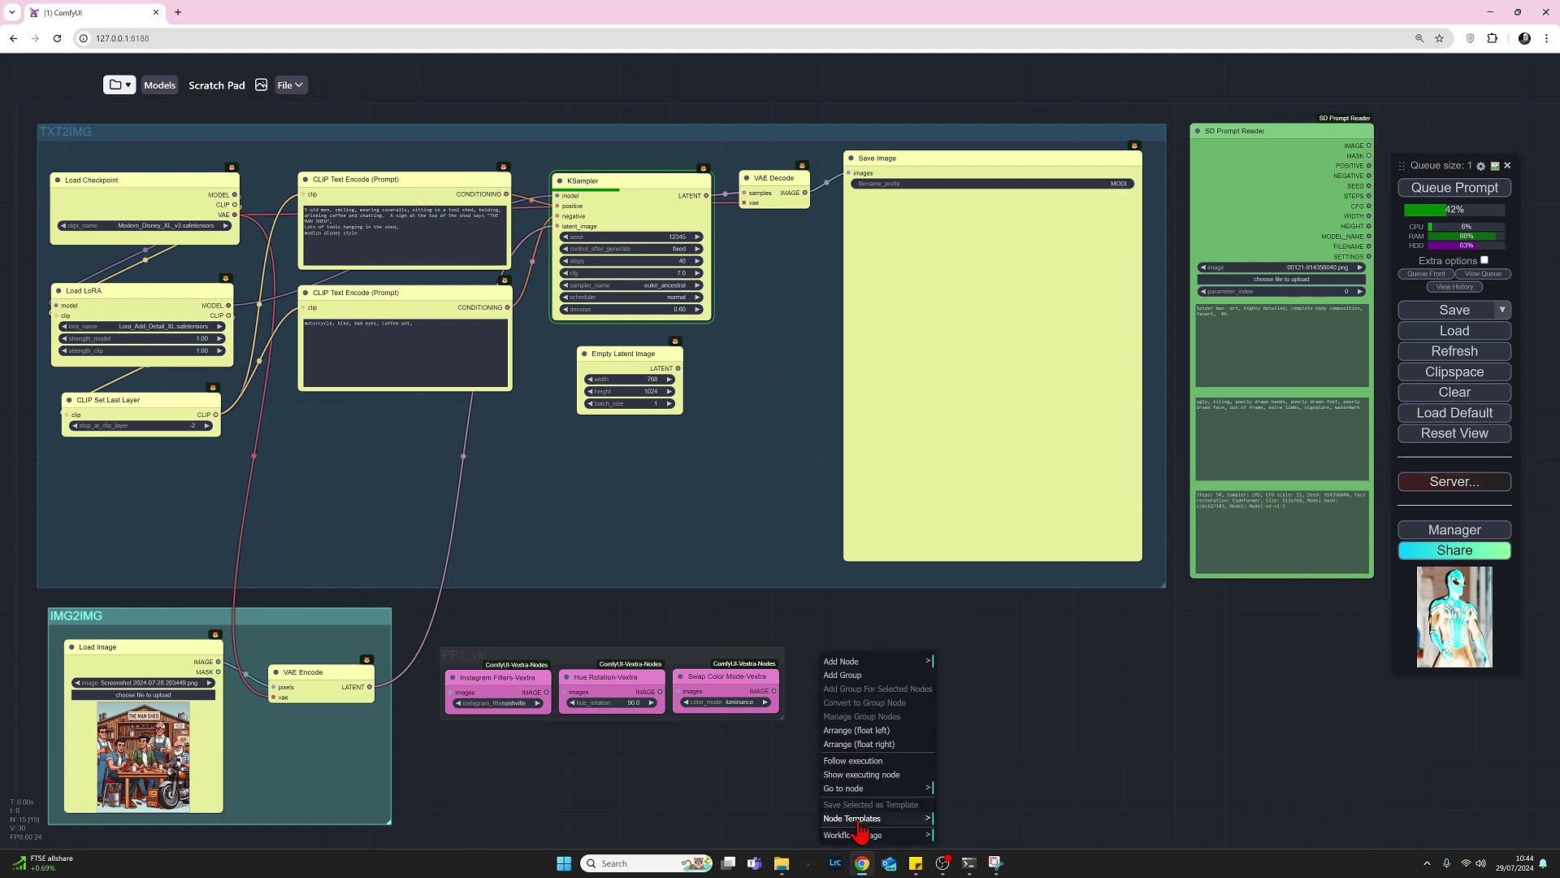
{"action": "left_click", "coordinate": [859, 820]}
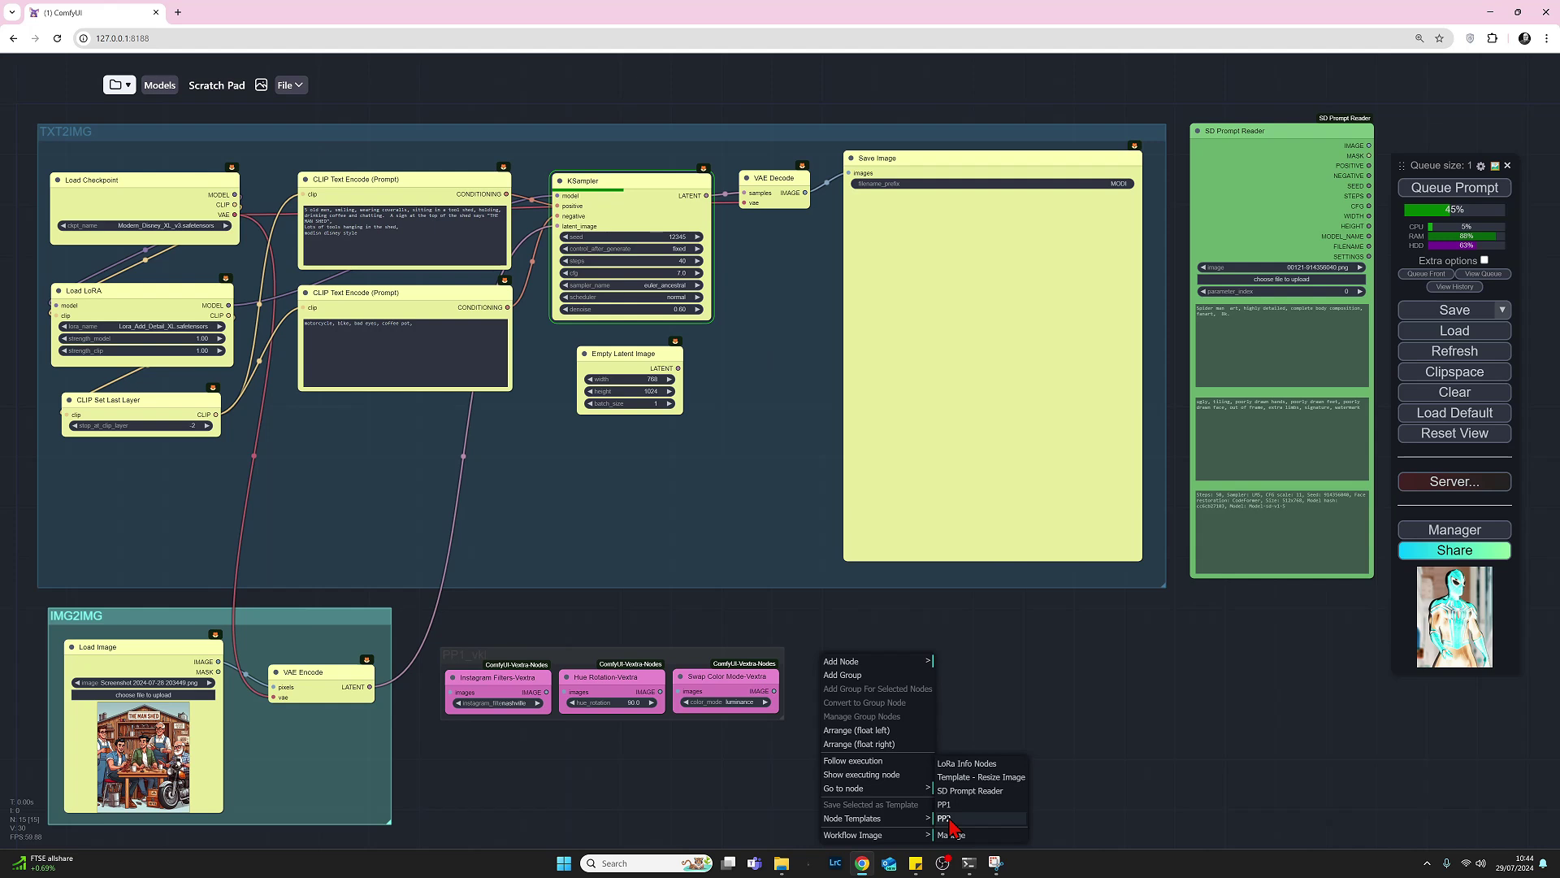
{"action": "left_click", "coordinate": [947, 819]}
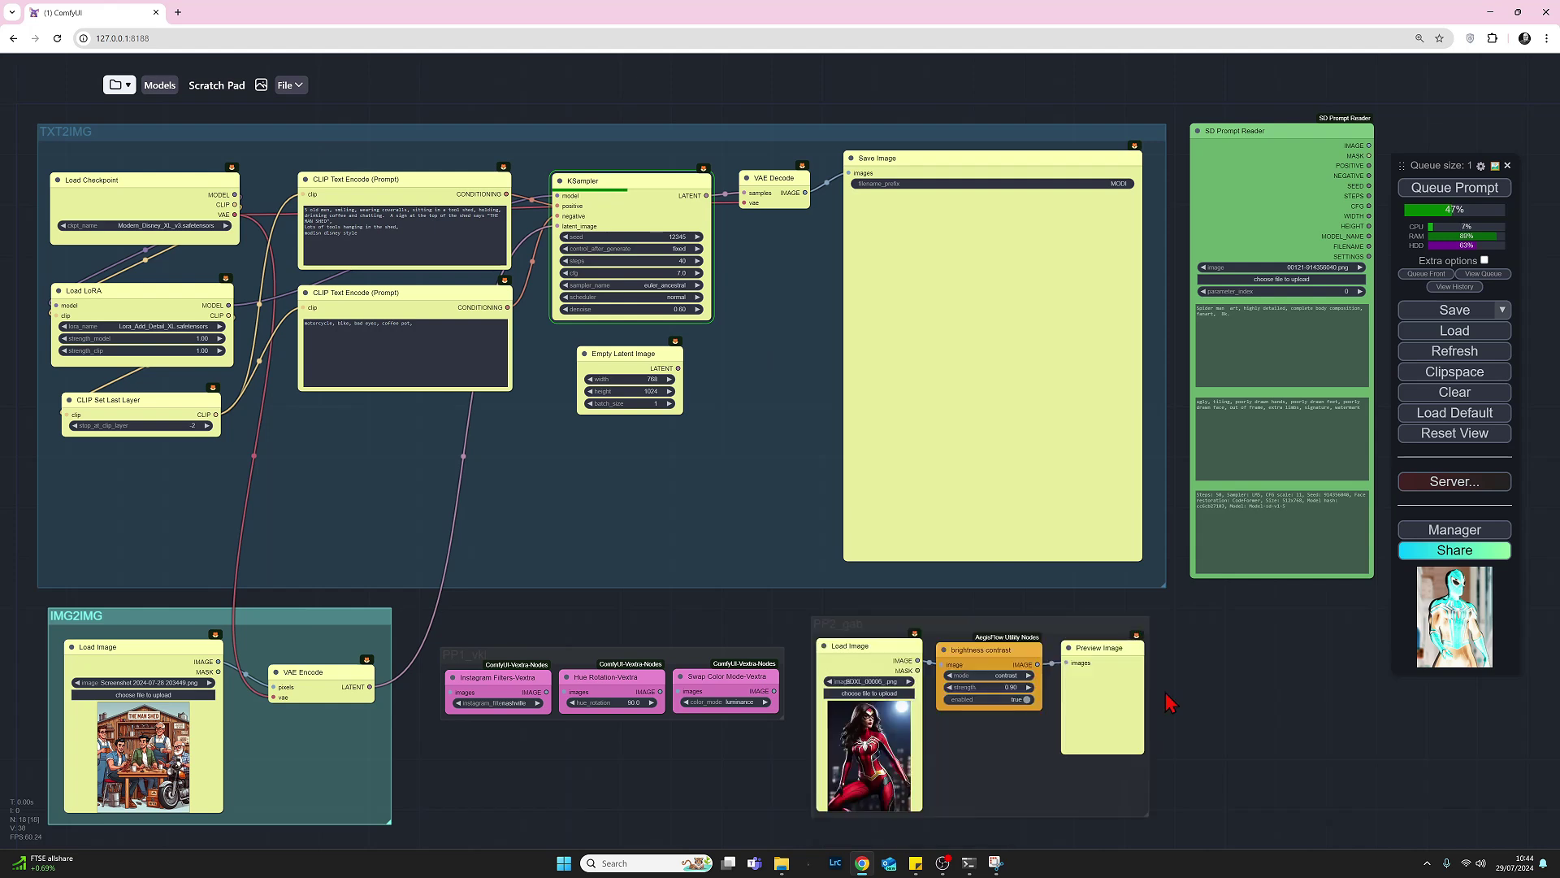